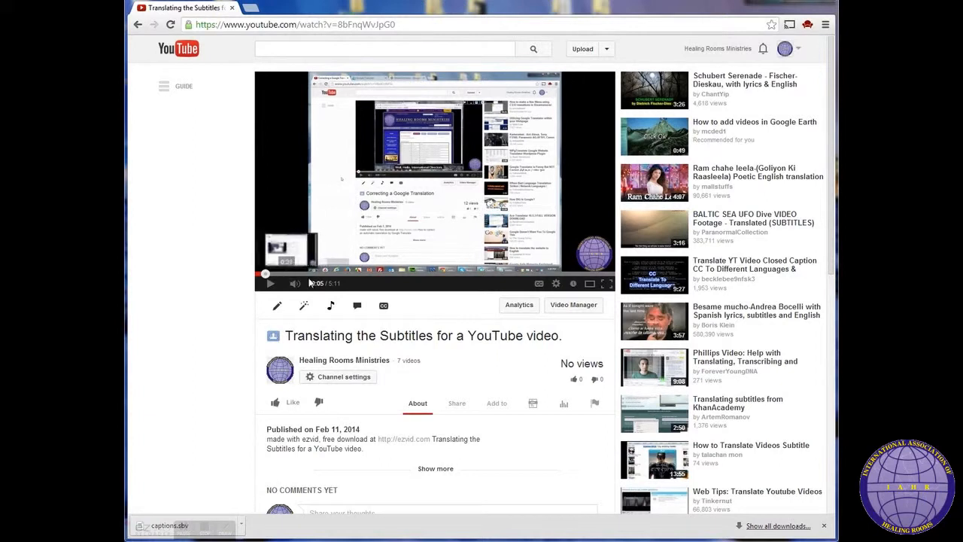
Step: Open the caption editor for the video and its English automatic captions track
click(264, 275)
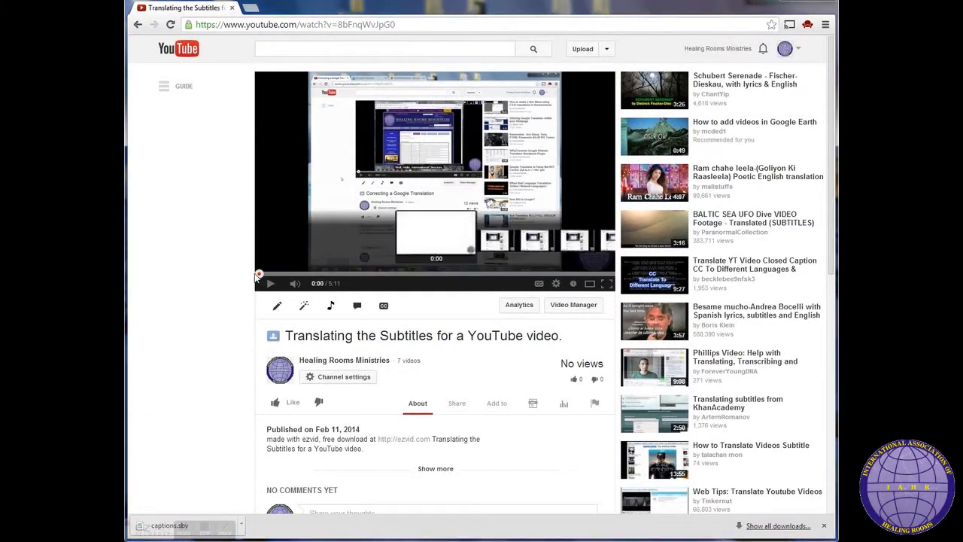
drag(262, 278, 270, 278)
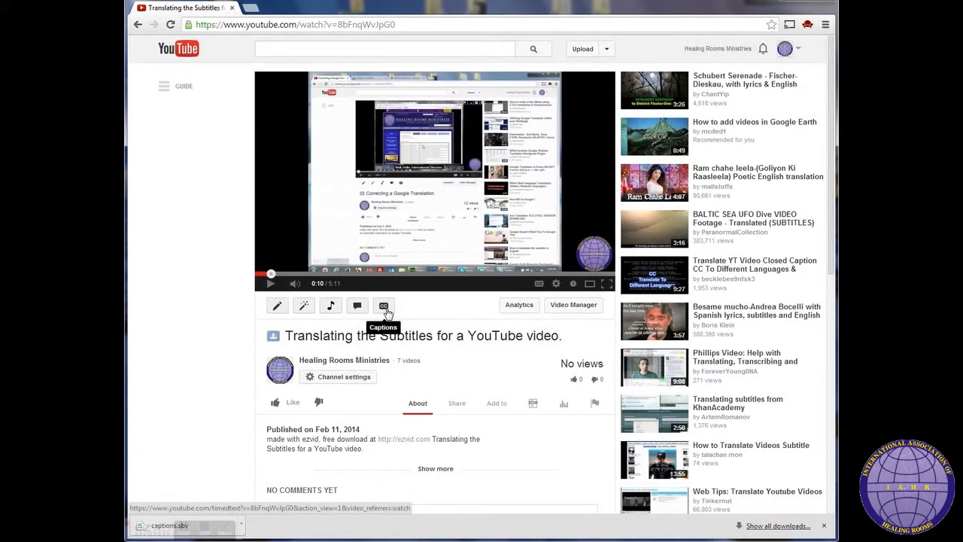
click(385, 309)
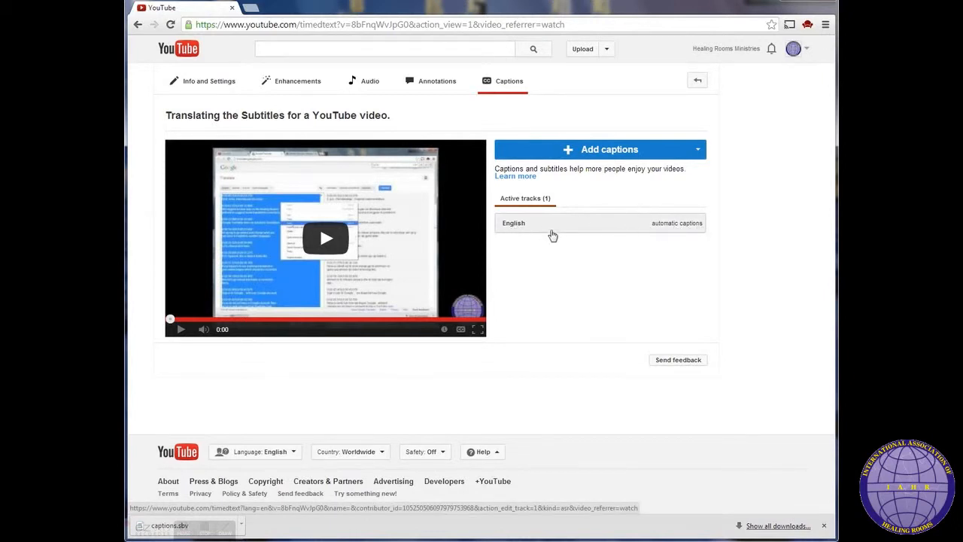
click(535, 225)
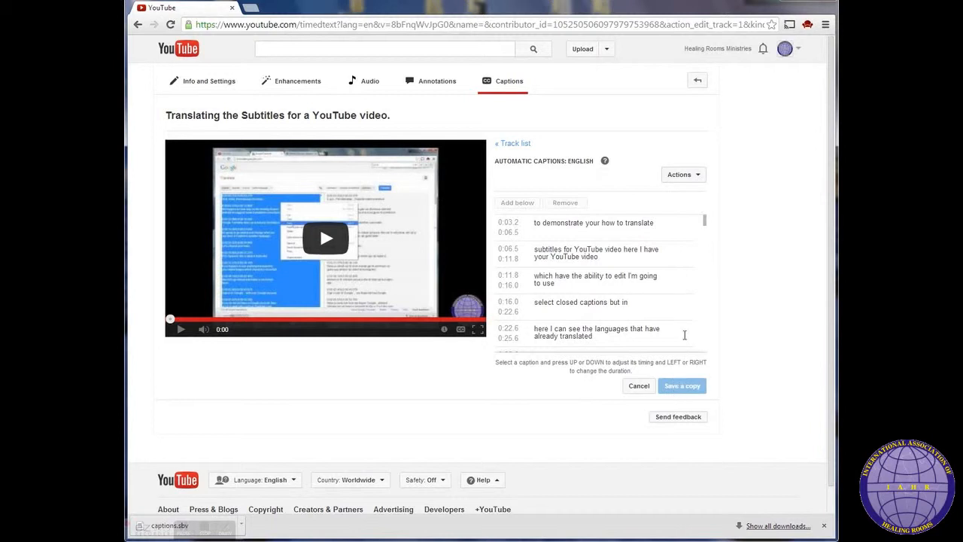
Step: Download the English automatic captions as an .sbv file
click(700, 175)
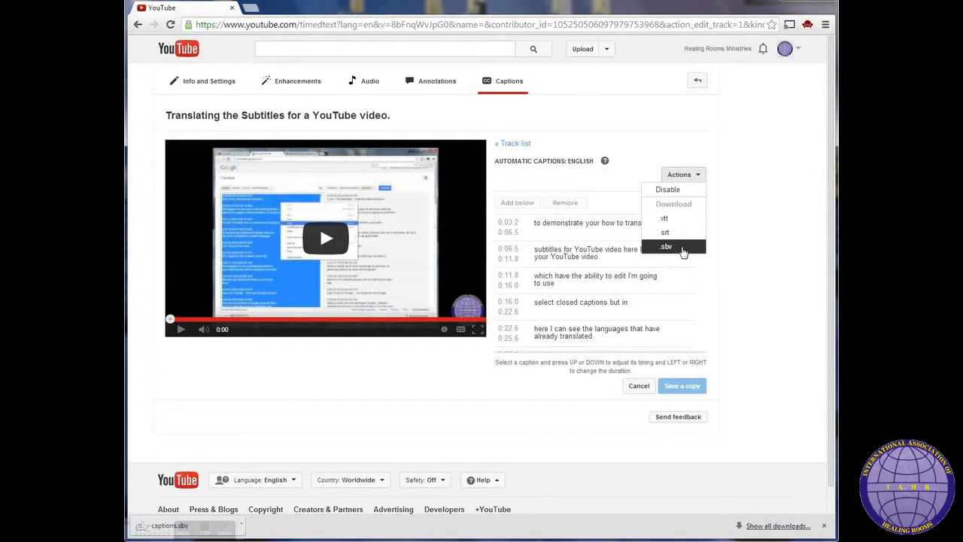
click(683, 251)
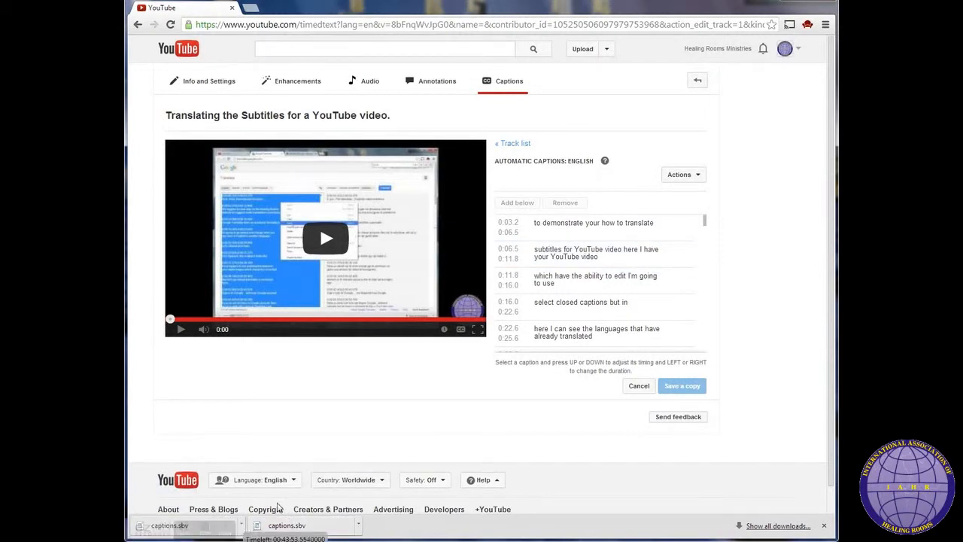
Step: Open the downloaded captions_8bFnqWvJpG0_english_original file from the Downloads folder in WordPad
click(451, 540)
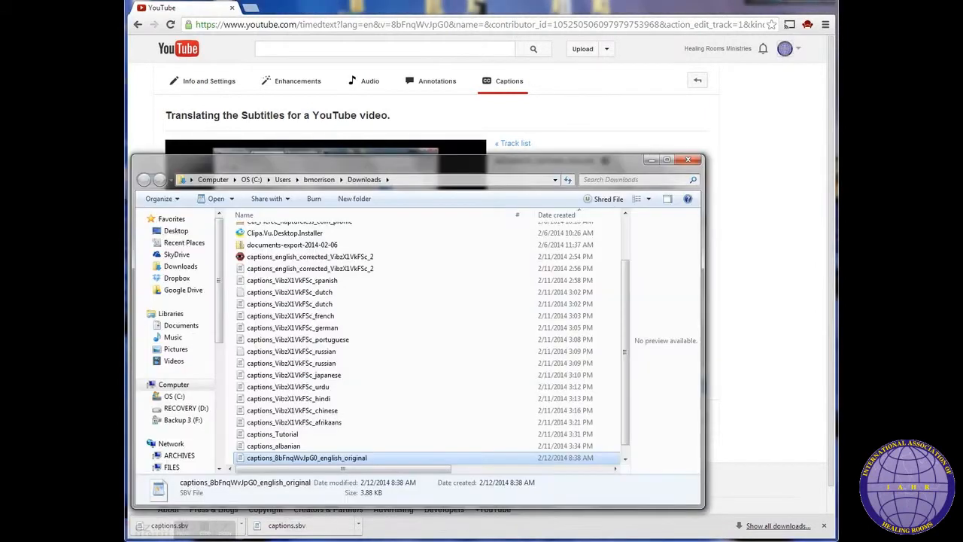
click(264, 459)
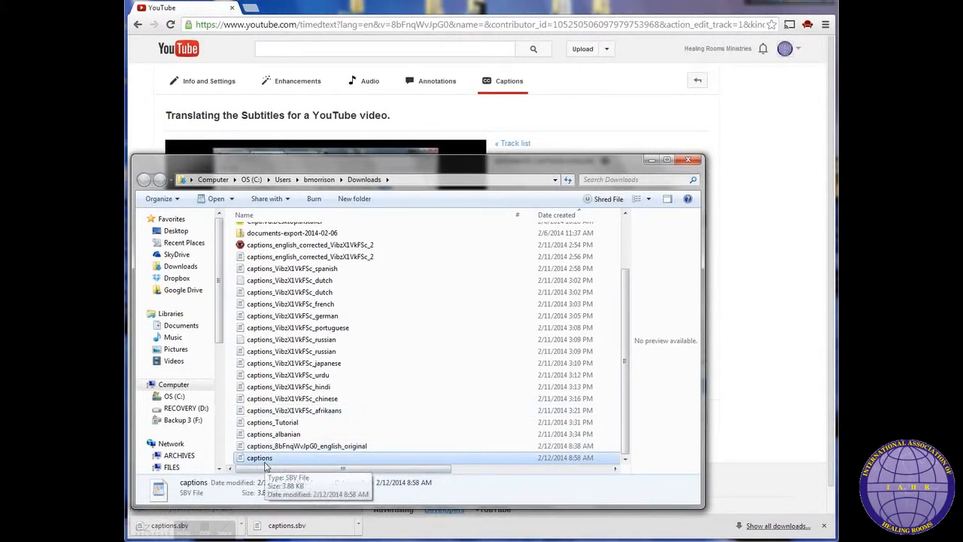
click(272, 461)
click(282, 447)
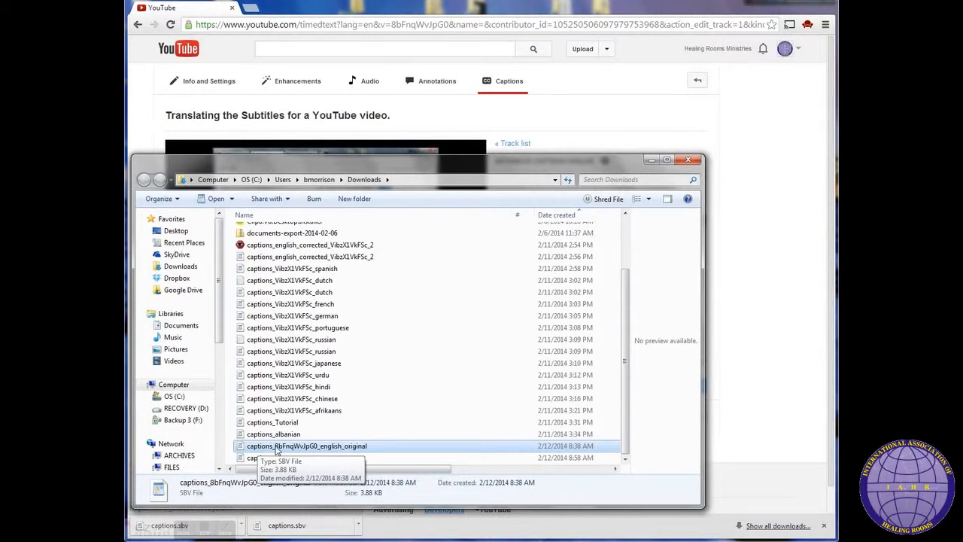
double_click(348, 449)
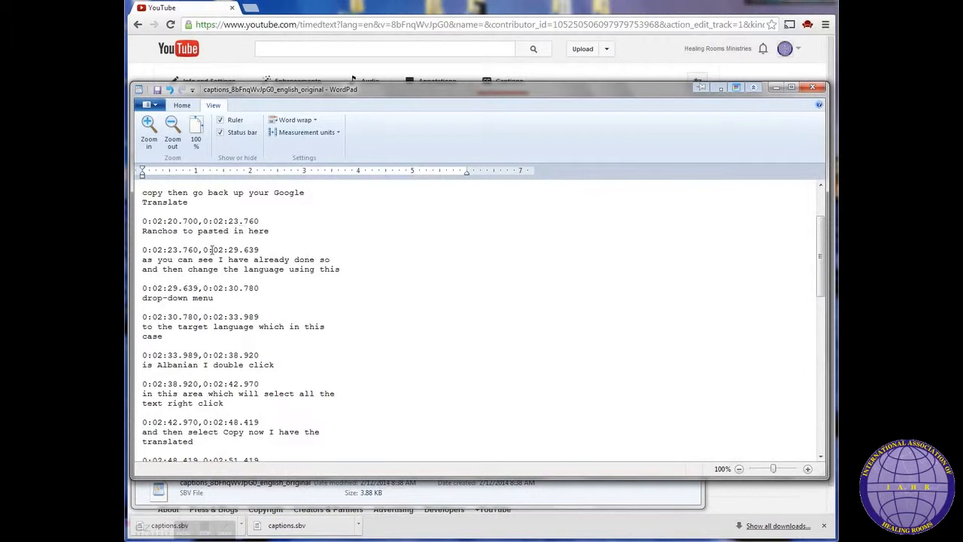
Step: Examine the start and end times on a caption's timestamp line
drag(143, 221, 199, 220)
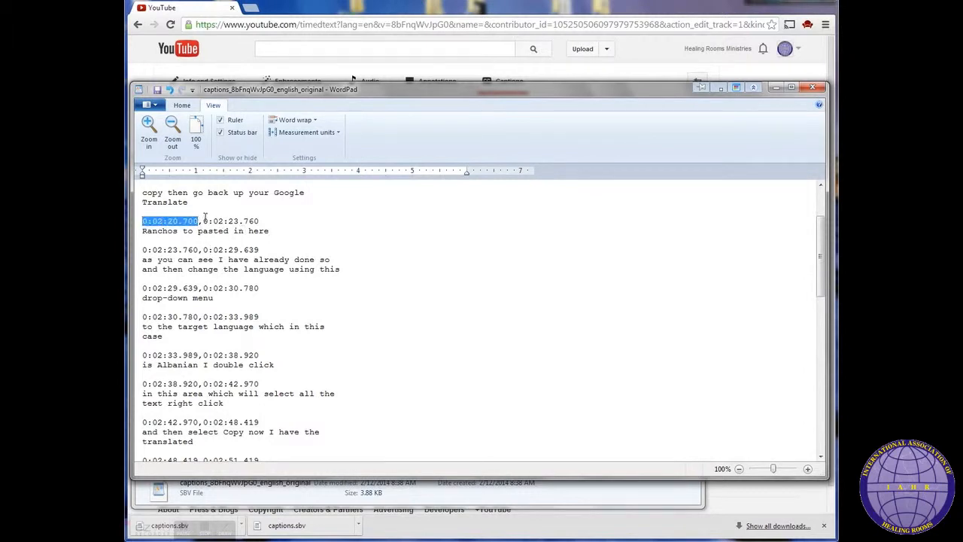
click(164, 220)
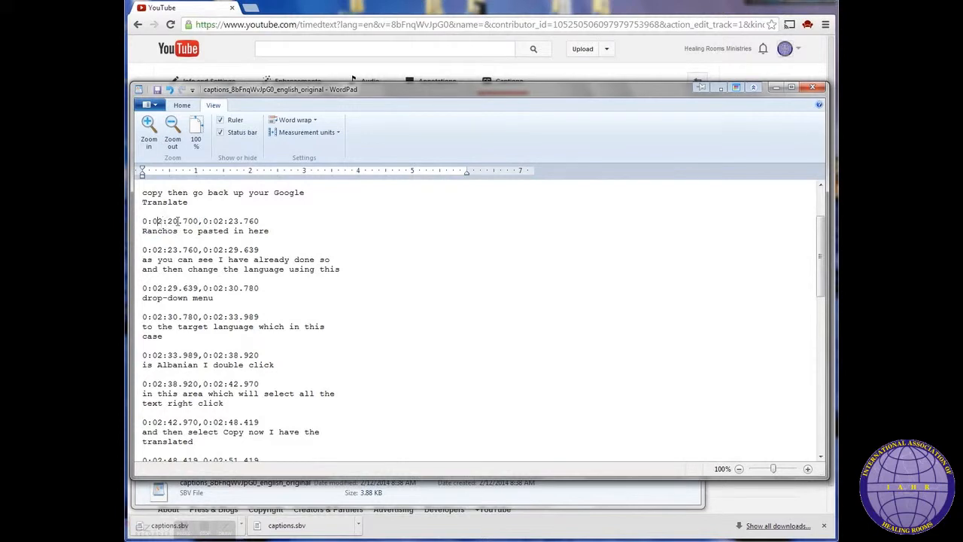
triple_click(151, 221)
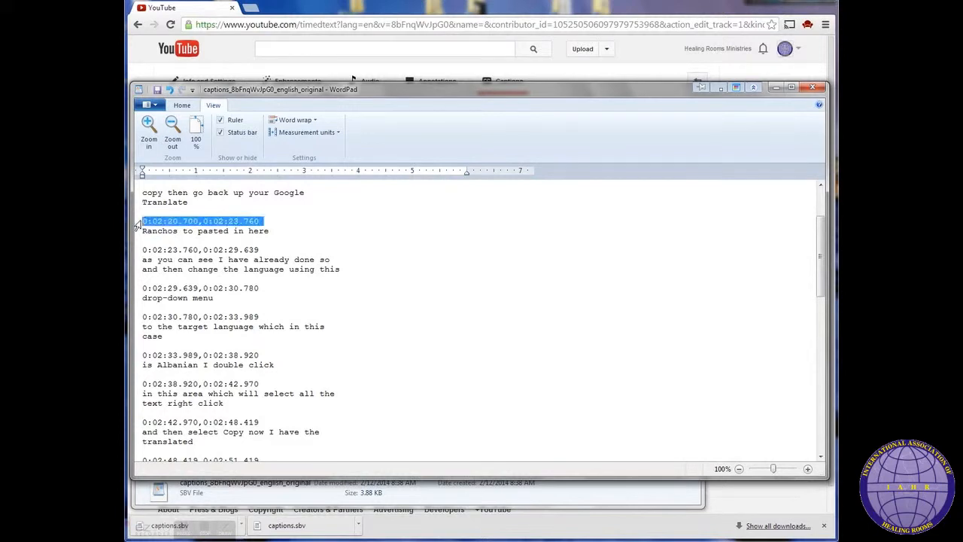
click(167, 222)
drag(168, 222, 199, 225)
click(199, 222)
click(259, 222)
drag(265, 220, 136, 224)
click(267, 225)
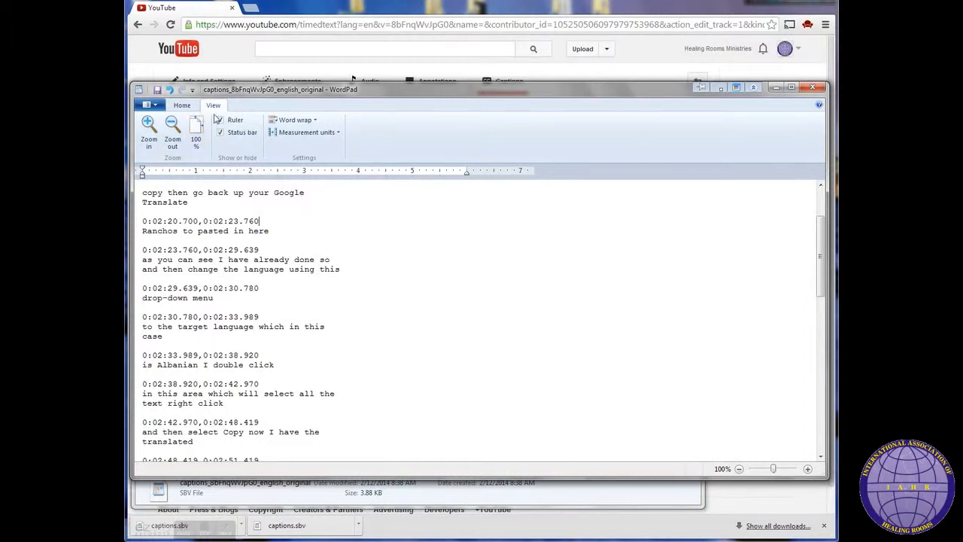
Step: Switch the document's word wrap to No wrap
click(316, 121)
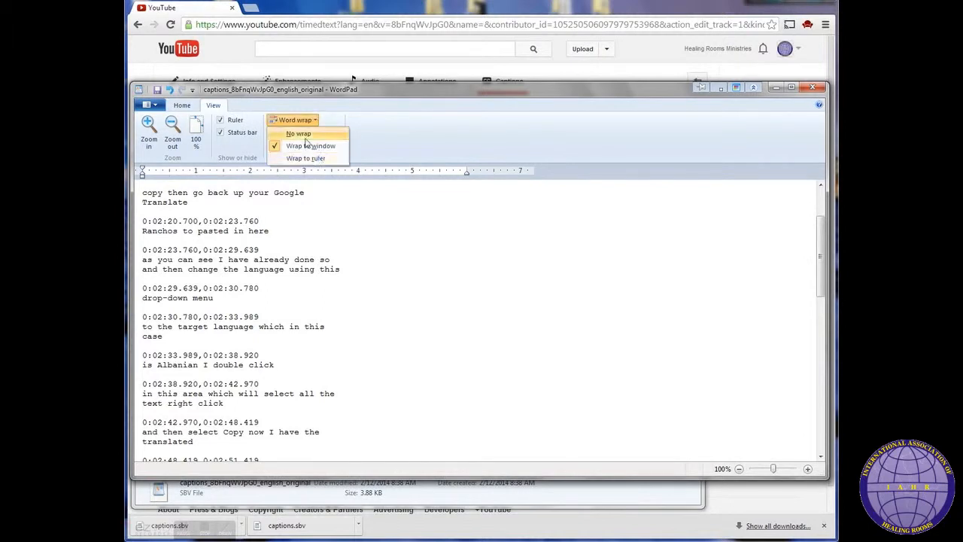
click(301, 134)
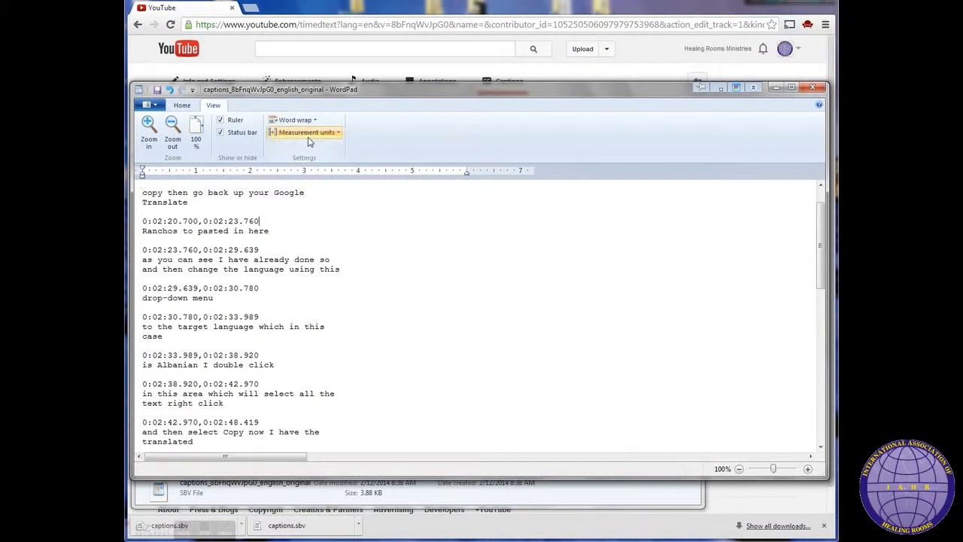
Step: Join the opening caption lines into one line, deleting the timestamp lines between them
click(350, 195)
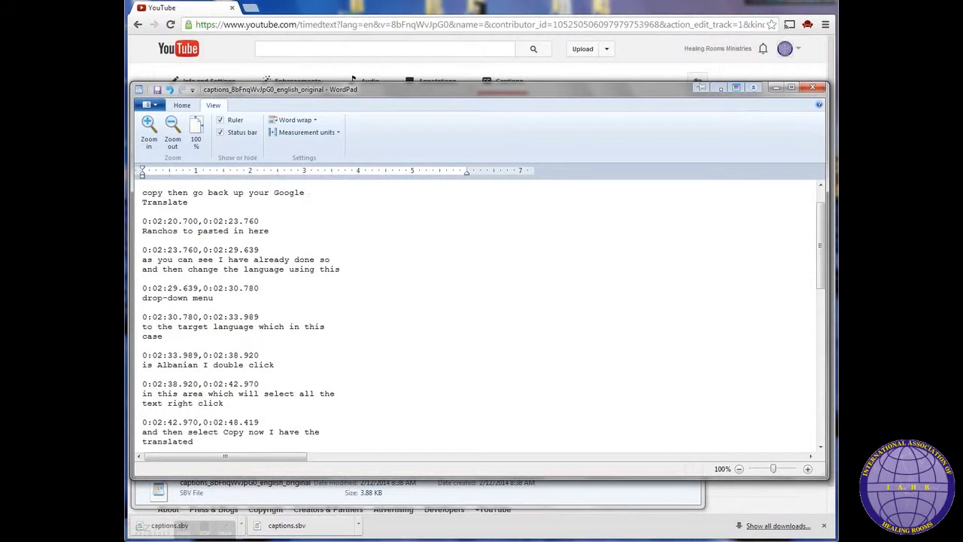
key(Delete)
click(363, 194)
shift+click(368, 213)
key(Delete)
key(Delete)
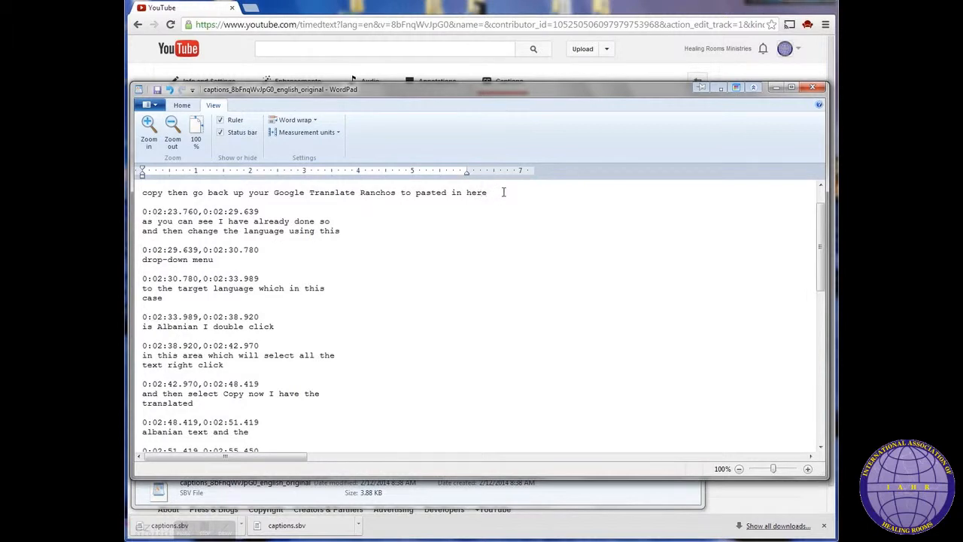
shift+click(516, 211)
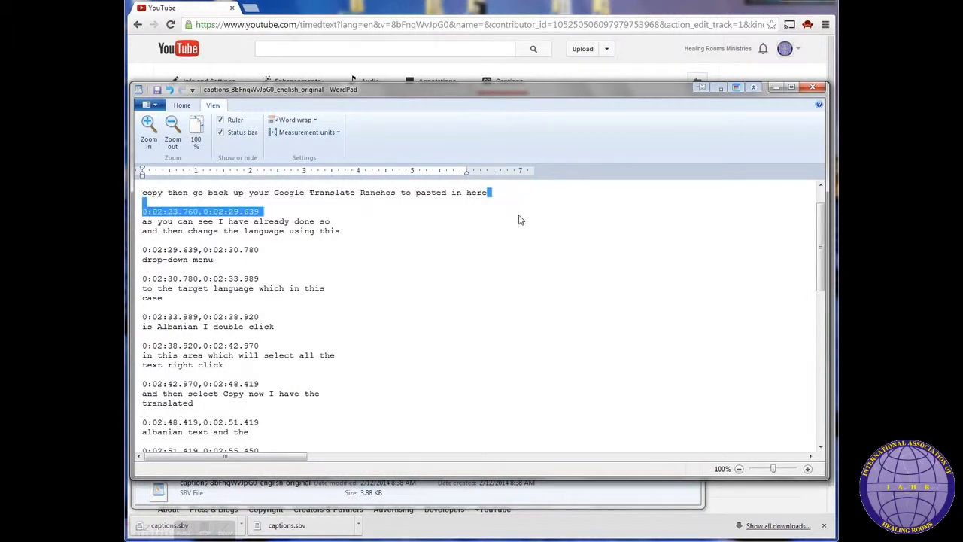
key(Delete)
Step: Delete further timestamp lines so the captions through 'is Albanian I double click' run onto the same text
key(Delete)
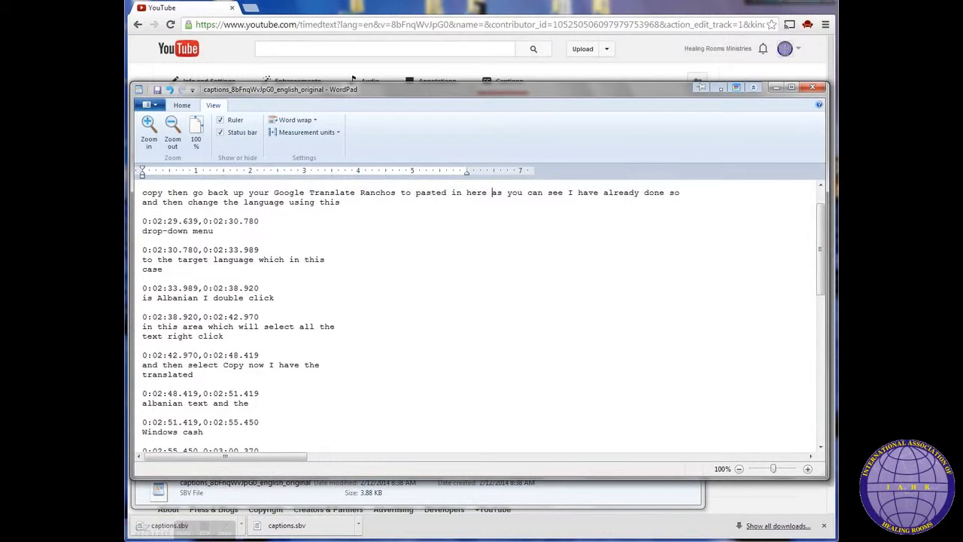
drag(410, 203, 424, 221)
key(Delete)
key(Delete)
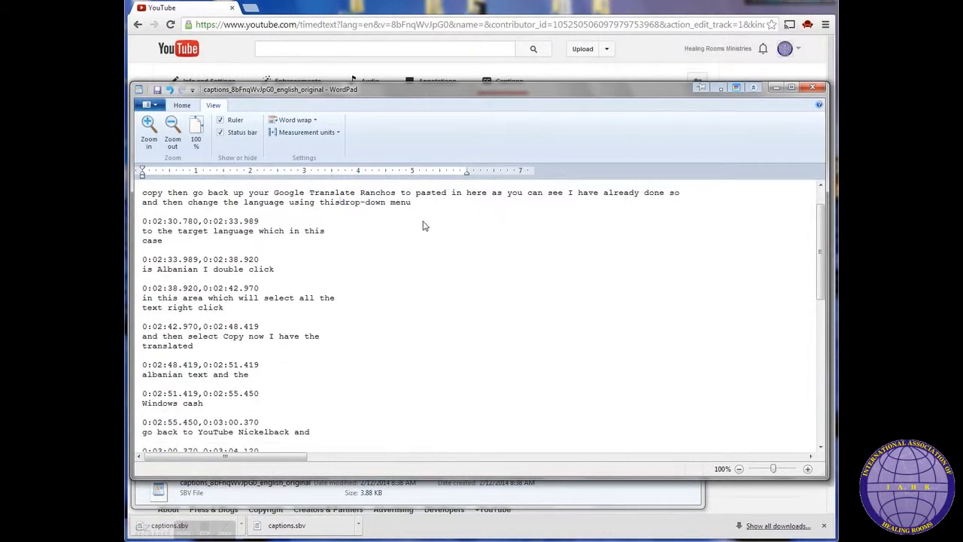
drag(436, 208, 444, 224)
key(Delete)
key(Delete)
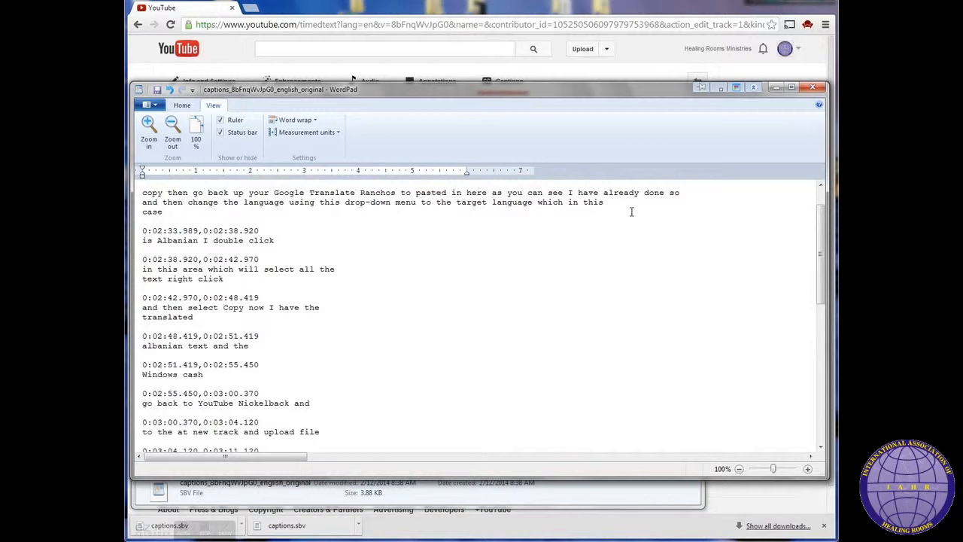
key(Delete)
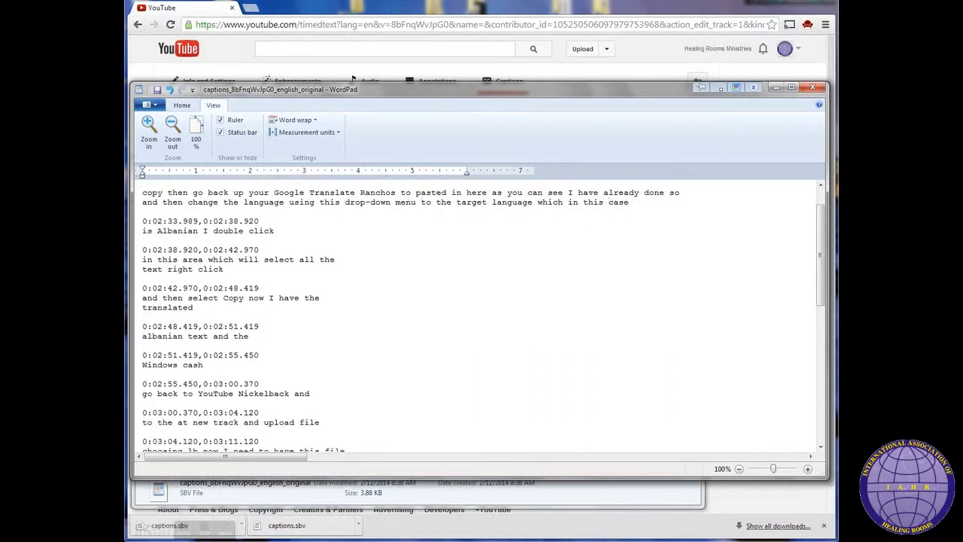
drag(638, 202, 662, 222)
key(Delete)
key(Delete)
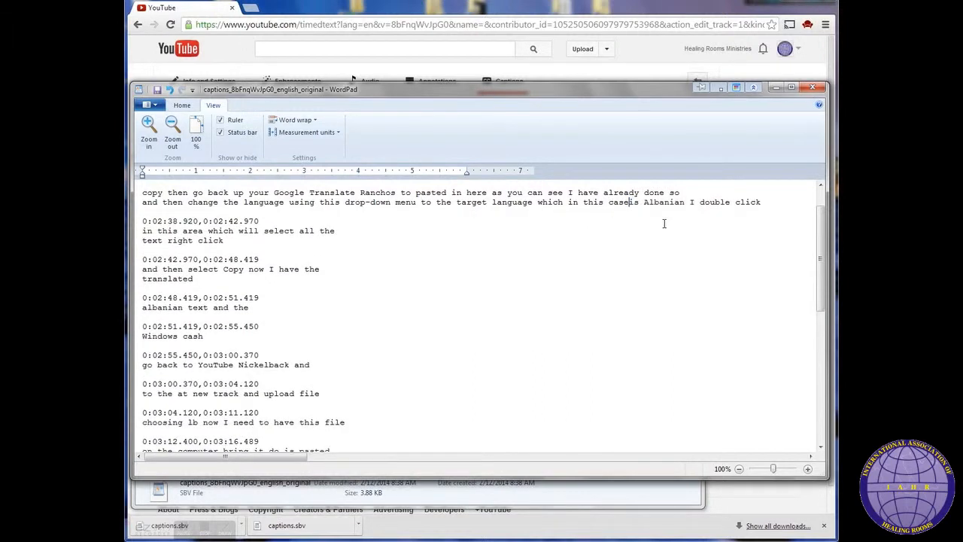
click(740, 201)
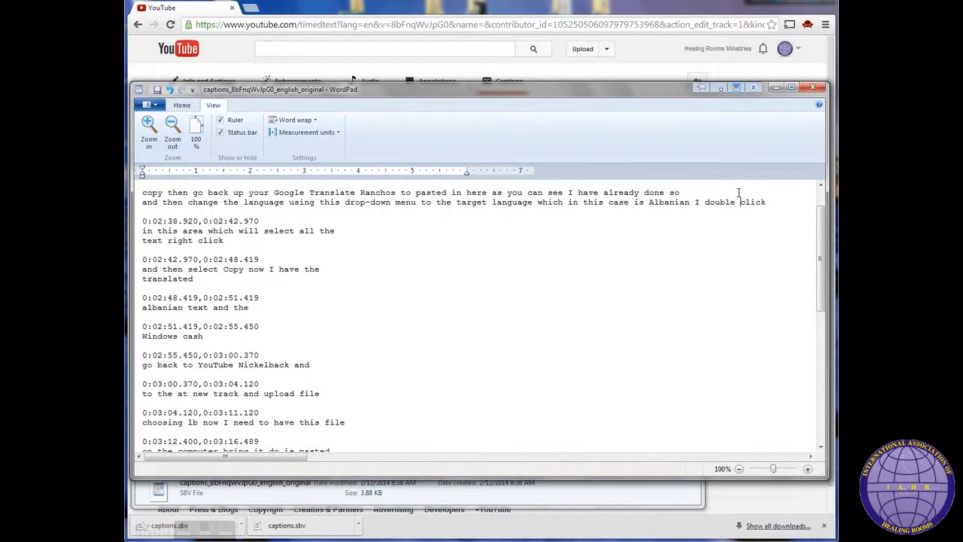
key(Delete)
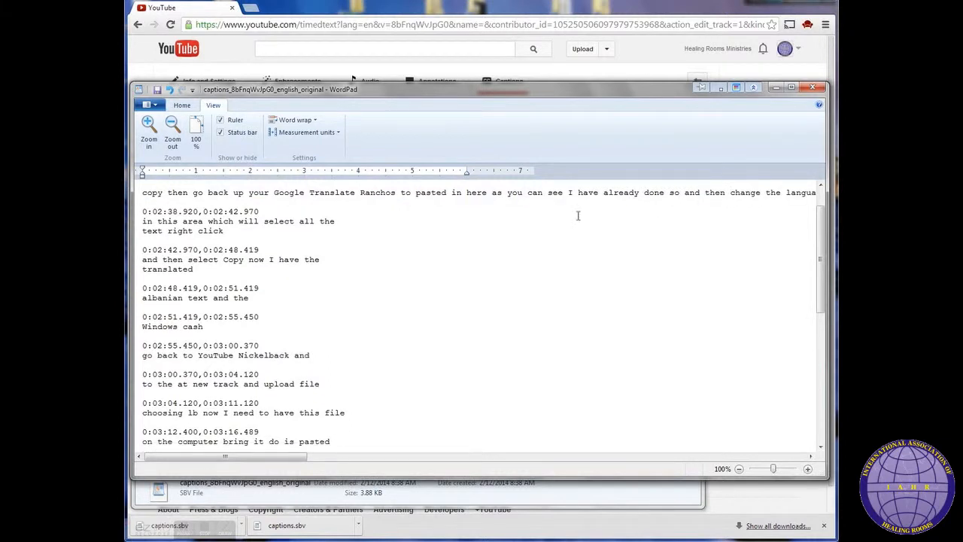
Step: Remove the timestamps before 'in this area' and 'and then select Copy', joining those captions onto the text
click(397, 218)
key(End)
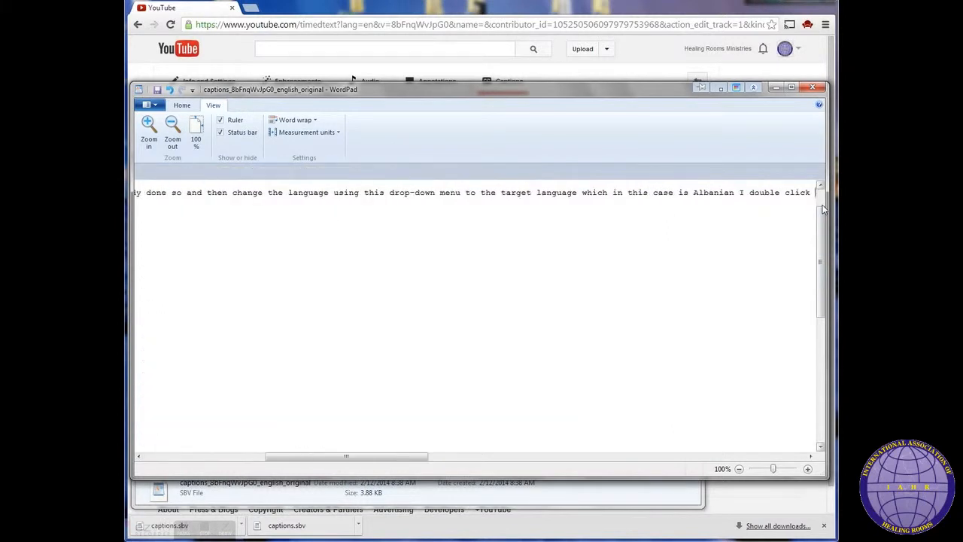
key(Return)
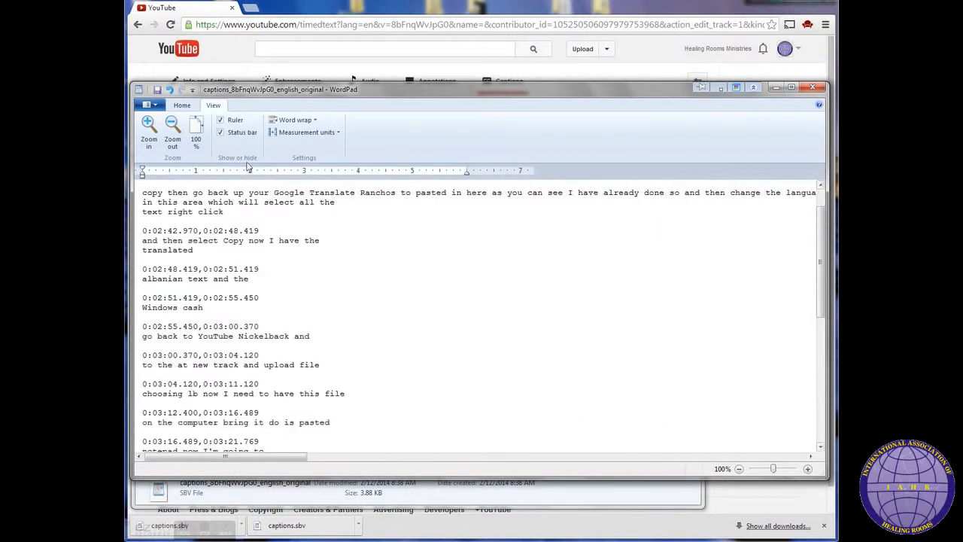
key(Delete)
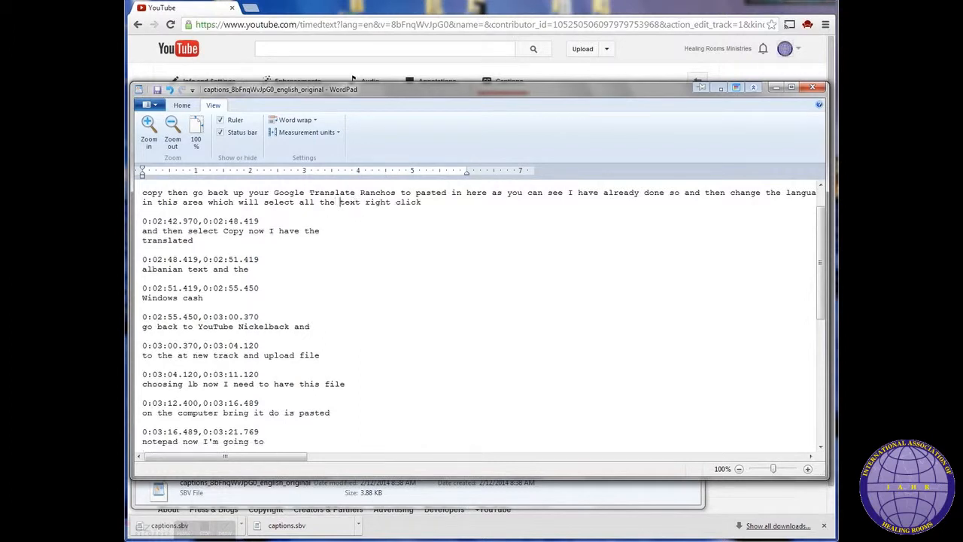
drag(445, 203, 453, 223)
key(Delete)
key(Delete)
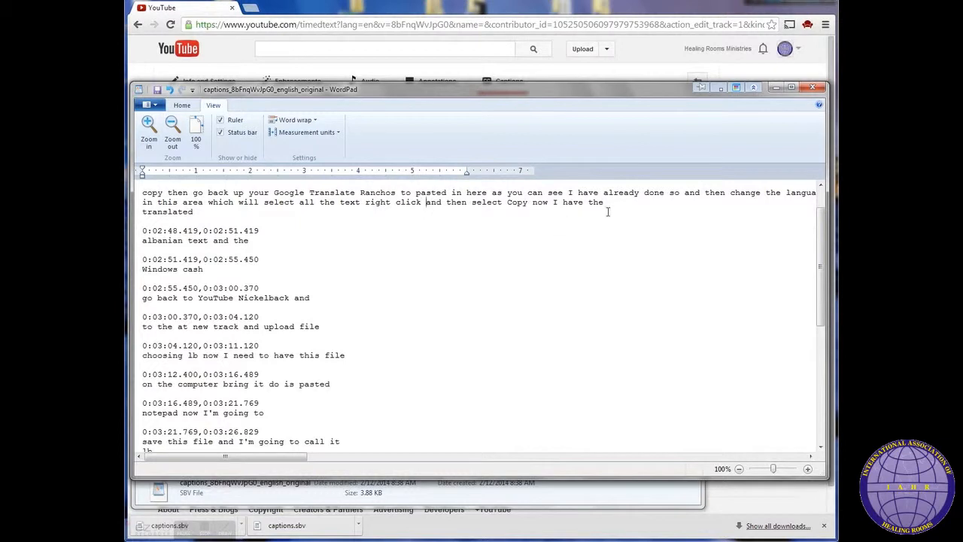
key(Delete)
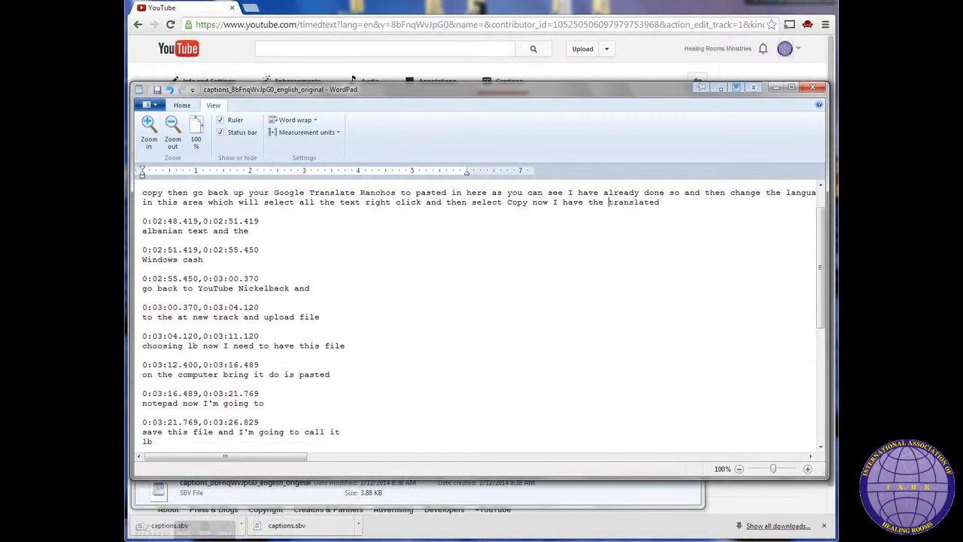
Step: Delete the timestamp lines before 'albanian text and the' and 'Windows cash', appending them to the joined text
drag(680, 204, 694, 218)
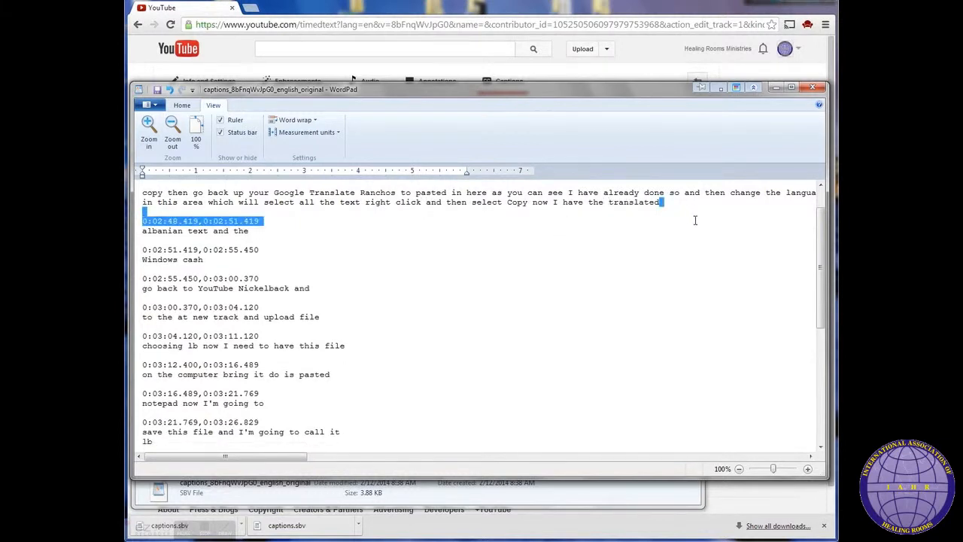
key(Delete)
key(Delete)
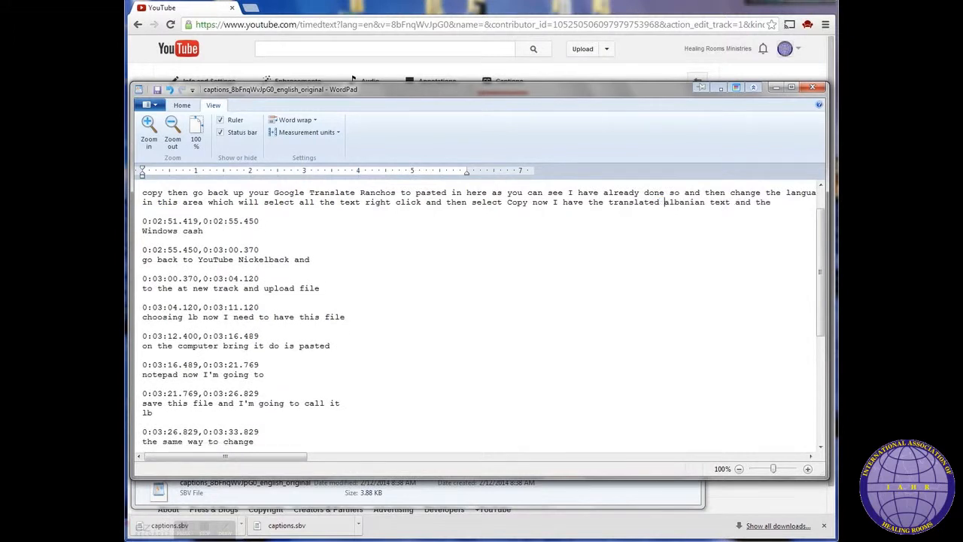
drag(784, 201, 788, 222)
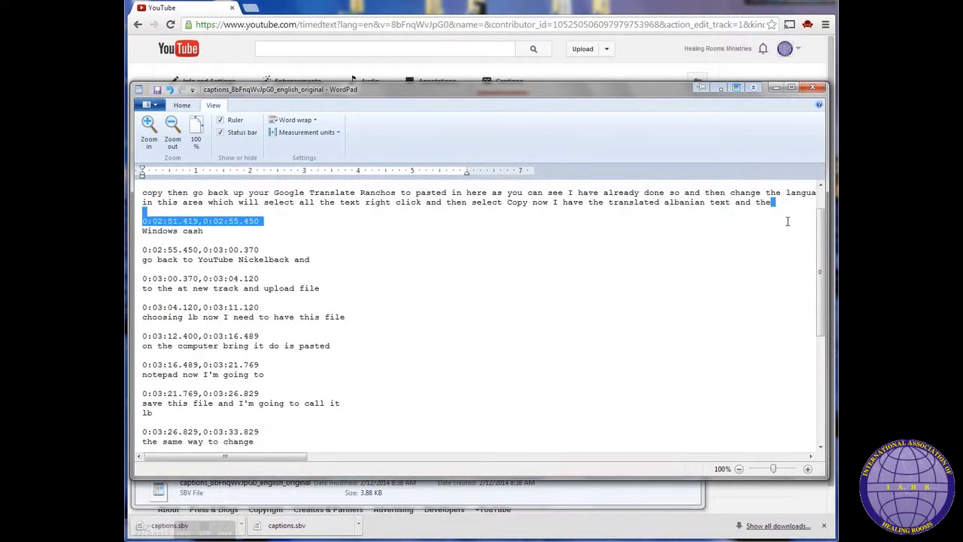
key(Delete)
key(Delete)
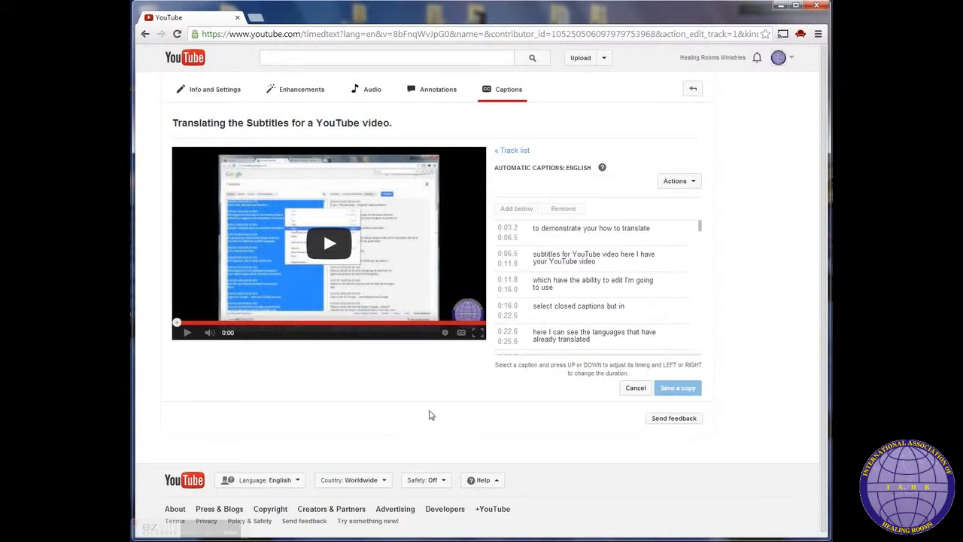
key(alt+Tab)
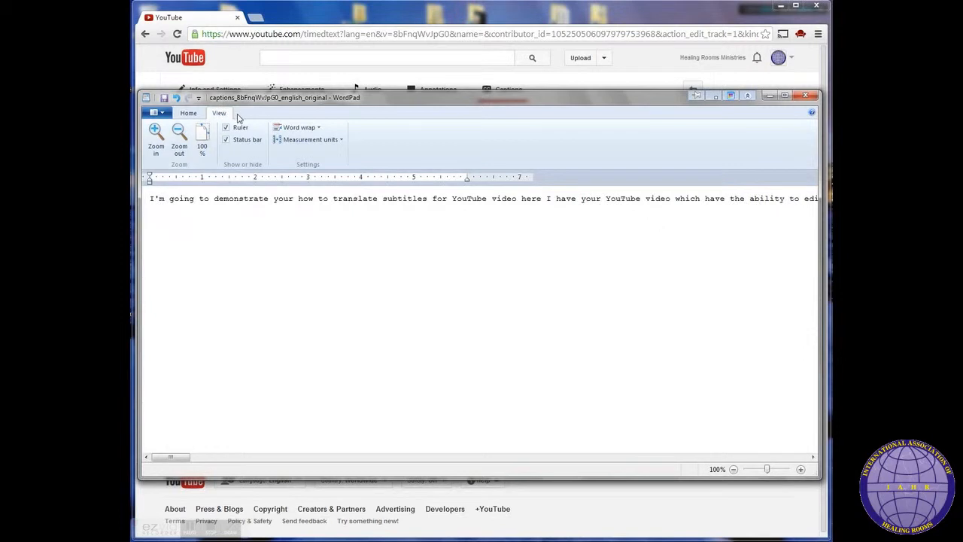
Step: Set the document's word wrap to wrap to the window
click(314, 131)
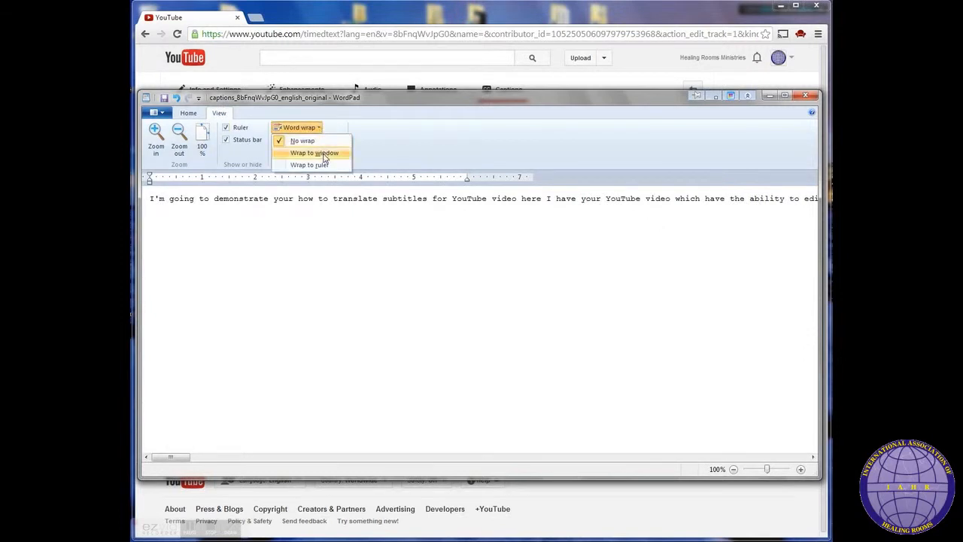
click(322, 154)
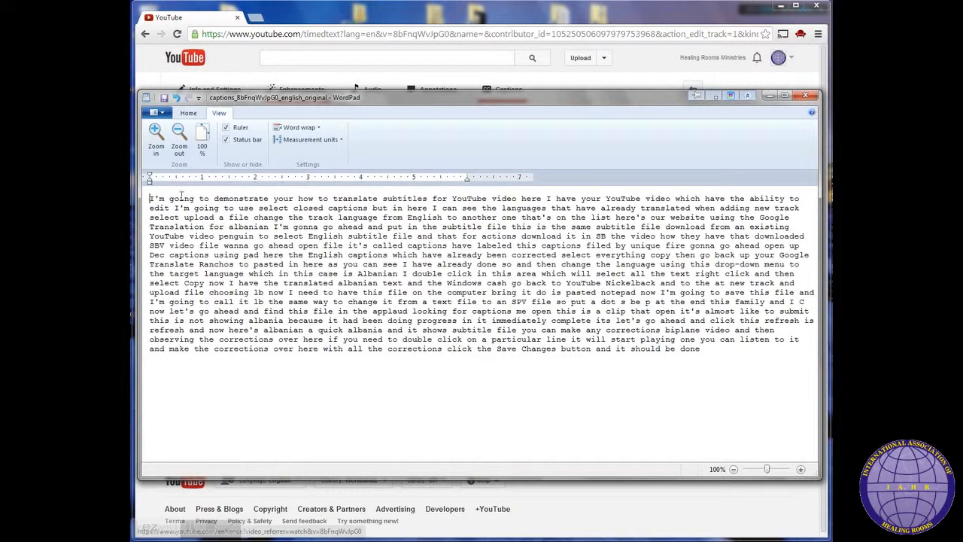
drag(713, 349, 150, 197)
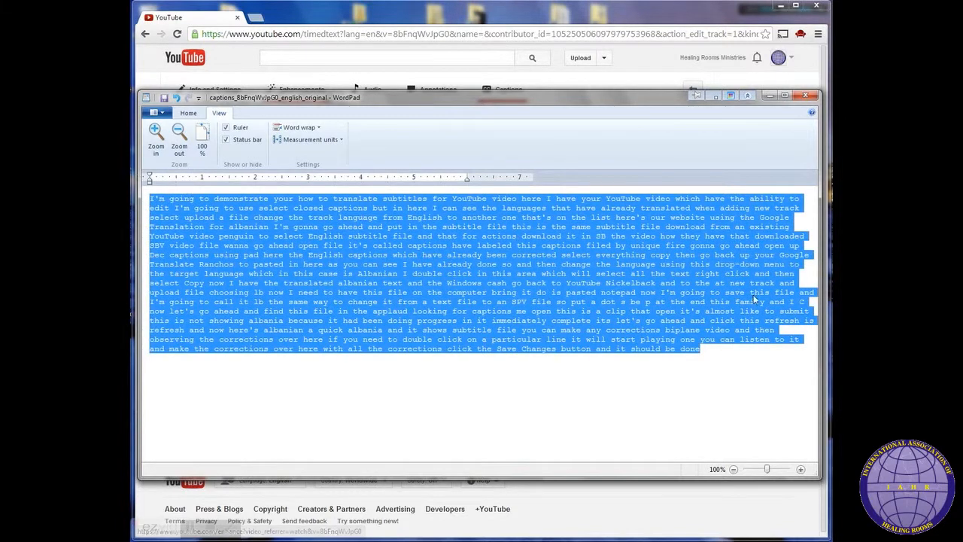
click(760, 348)
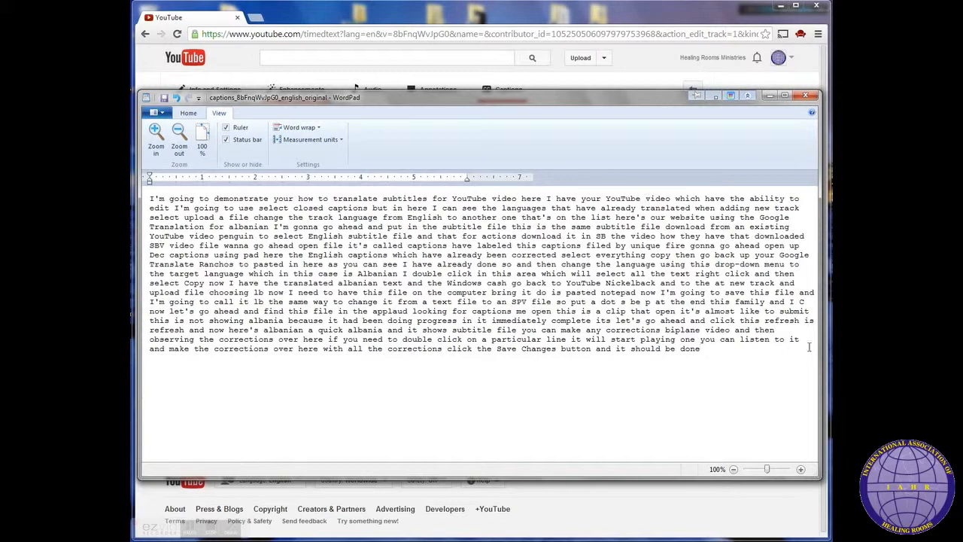
drag(819, 342, 708, 346)
drag(644, 346, 622, 343)
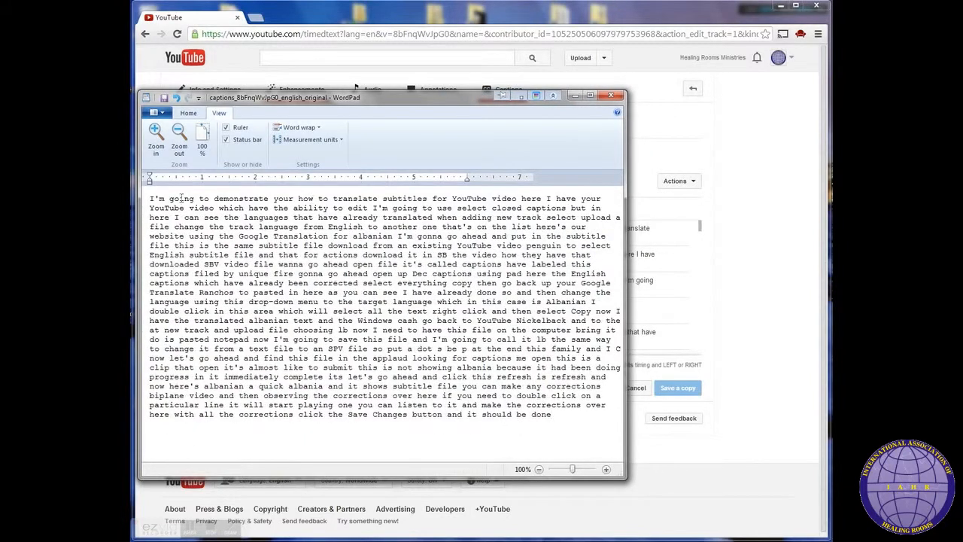
drag(626, 229, 644, 229)
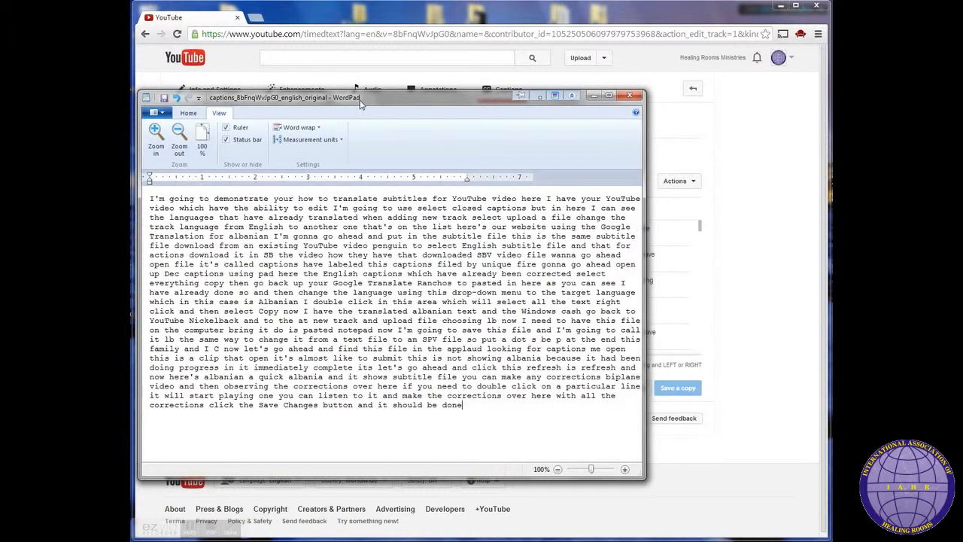
drag(359, 105, 532, 113)
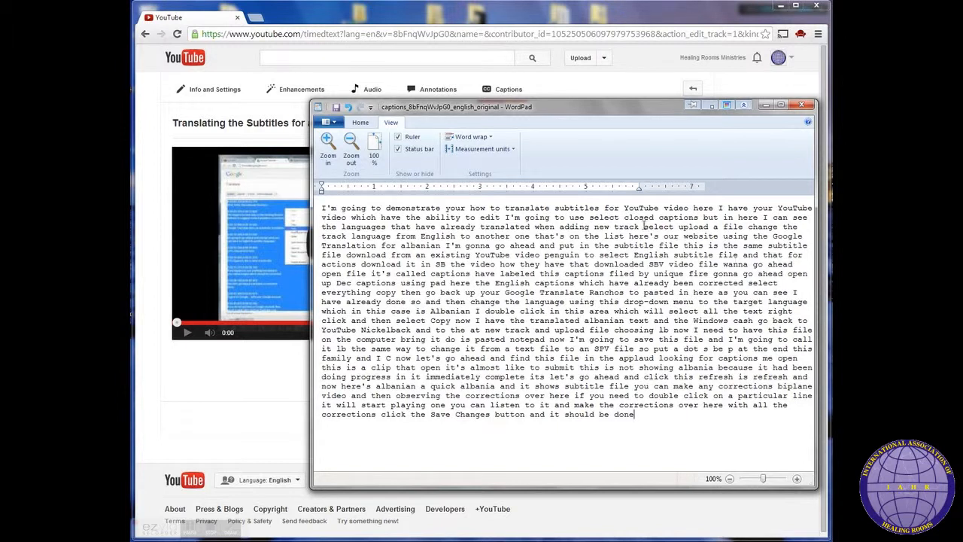
Step: Add a period after 'video here' and start a new paragraph with 'I have your YouTube video'
click(718, 208)
text(.)
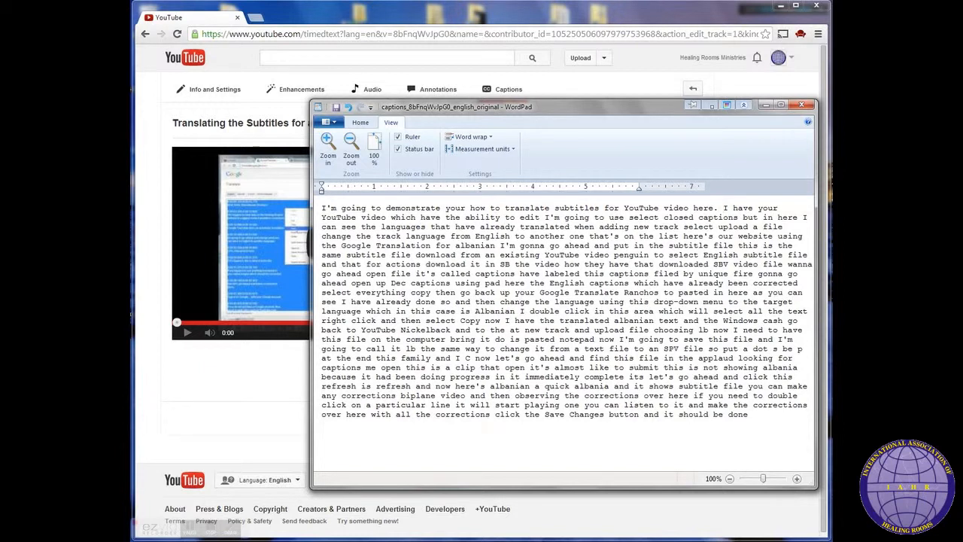
key(Return)
key(Return)
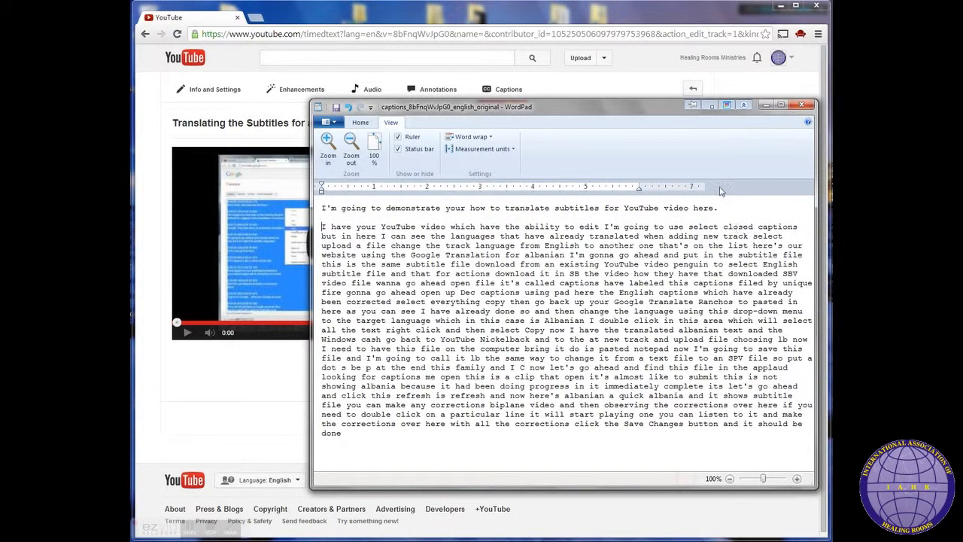
drag(723, 212, 736, 217)
click(321, 215)
drag(323, 209, 325, 216)
click(326, 219)
click(323, 209)
click(189, 531)
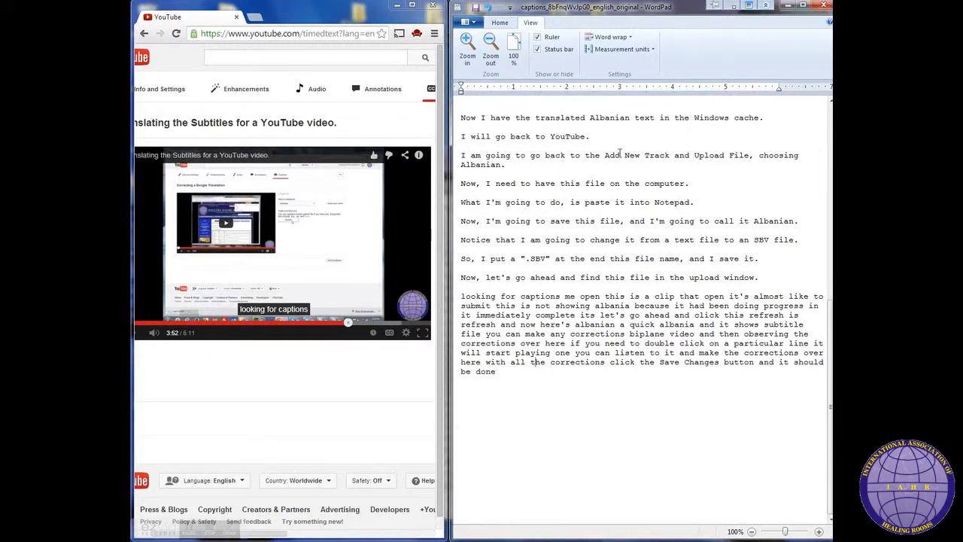
Step: Review the punctuated transcript sentences against the video playing alongside
scroll(809, 314, up, 3)
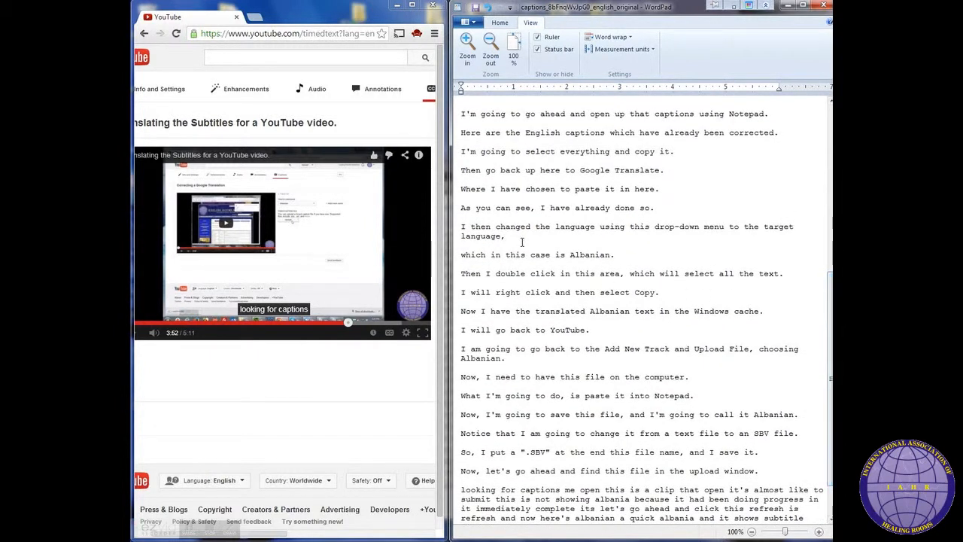
drag(461, 226, 629, 252)
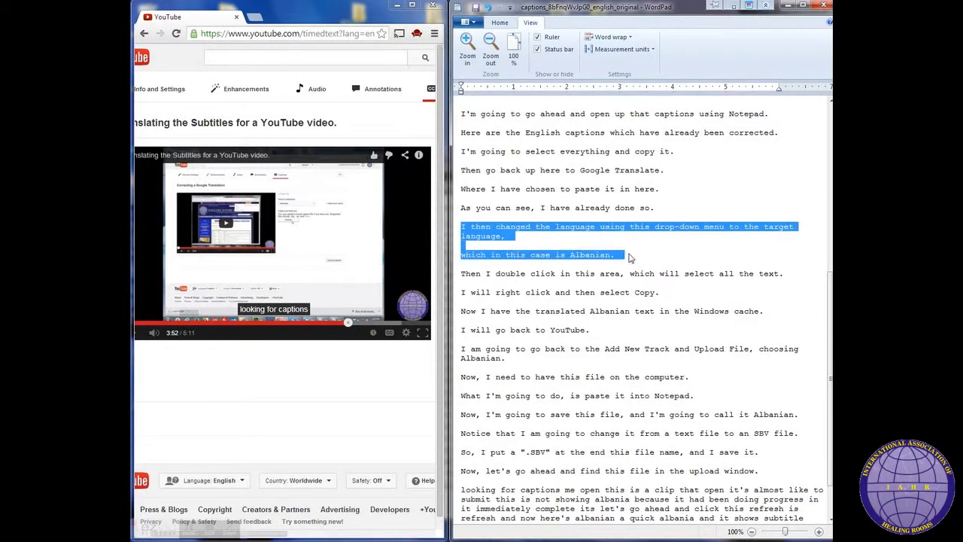
click(626, 255)
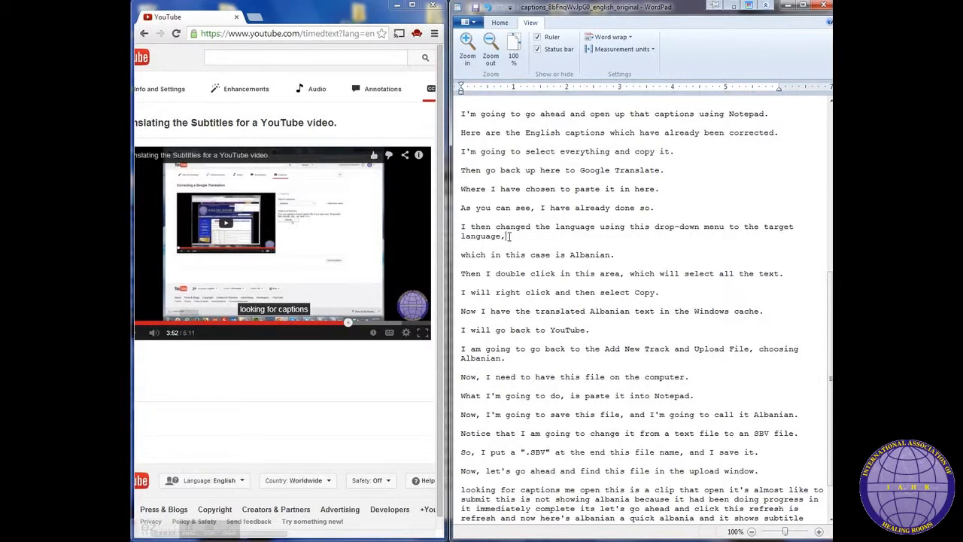
triple_click(463, 254)
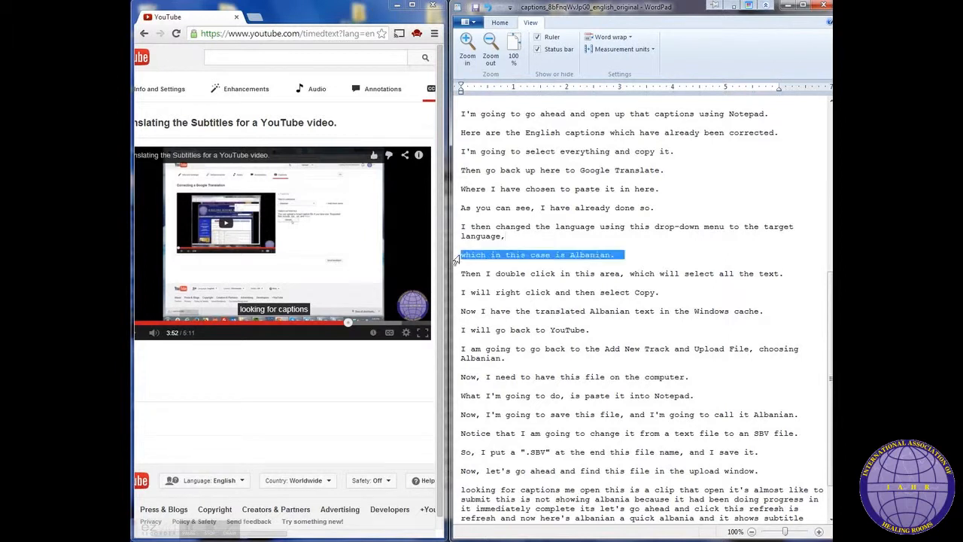
click(627, 256)
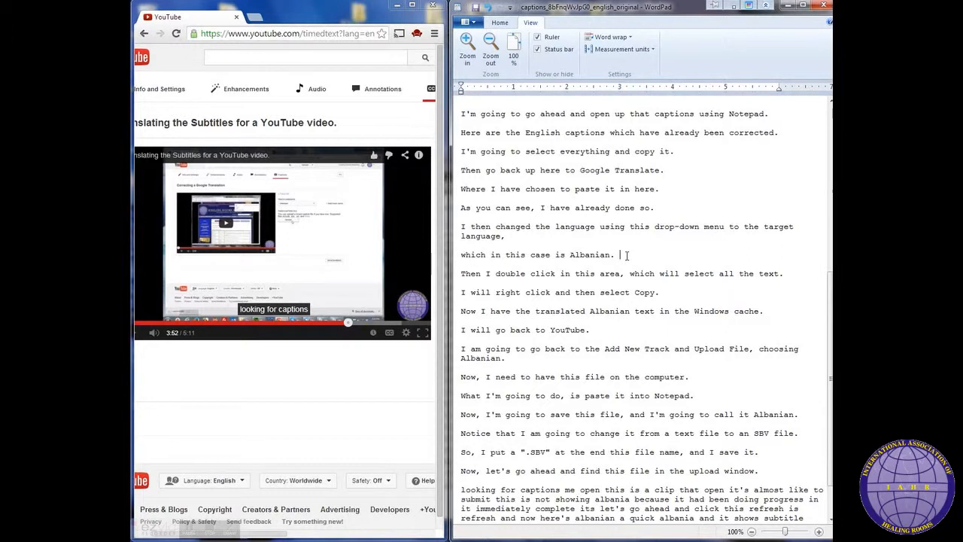
scroll(830, 519, down, 2)
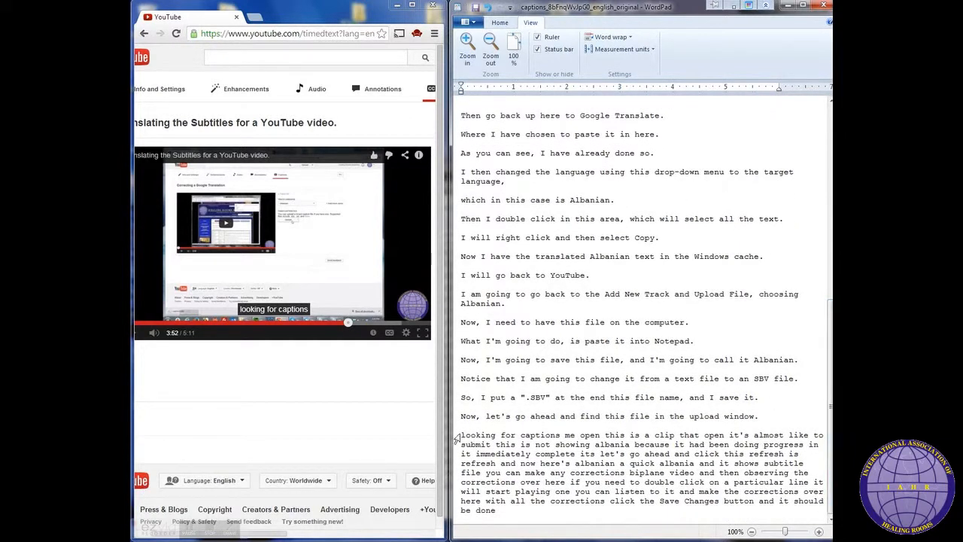
click(557, 509)
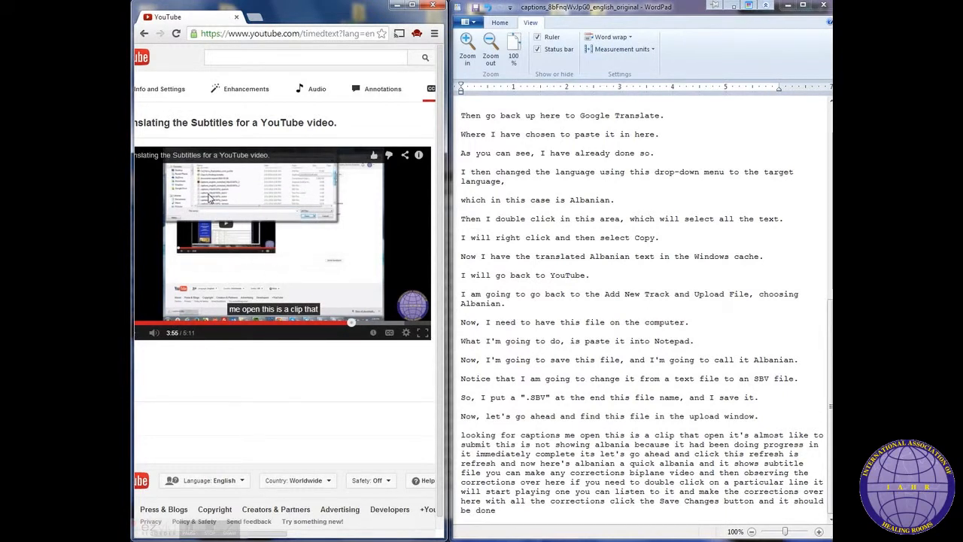
click(350, 325)
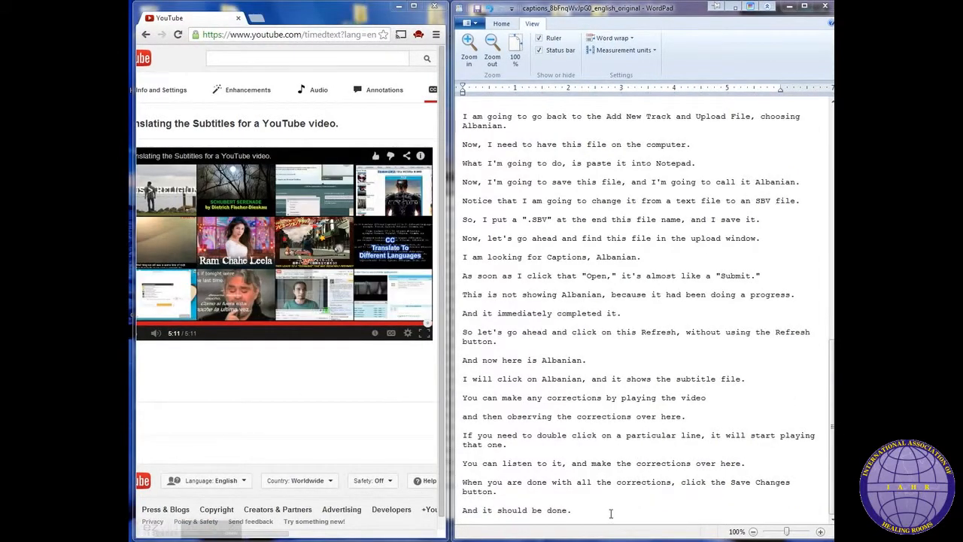
Step: Select the whole edited transcript in WordPad and copy it
click(611, 514)
mouse_move(832, 452)
mouse_down()
mouse_move(832, 221)
mouse_move(832, 452)
mouse_up()
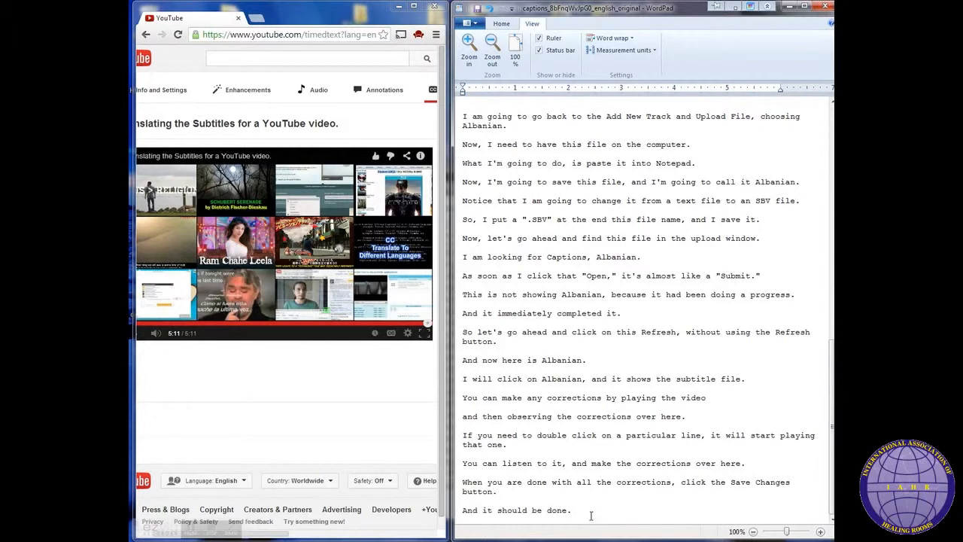
click(604, 346)
right_click(604, 346)
key(Escape)
key(ctrl+a)
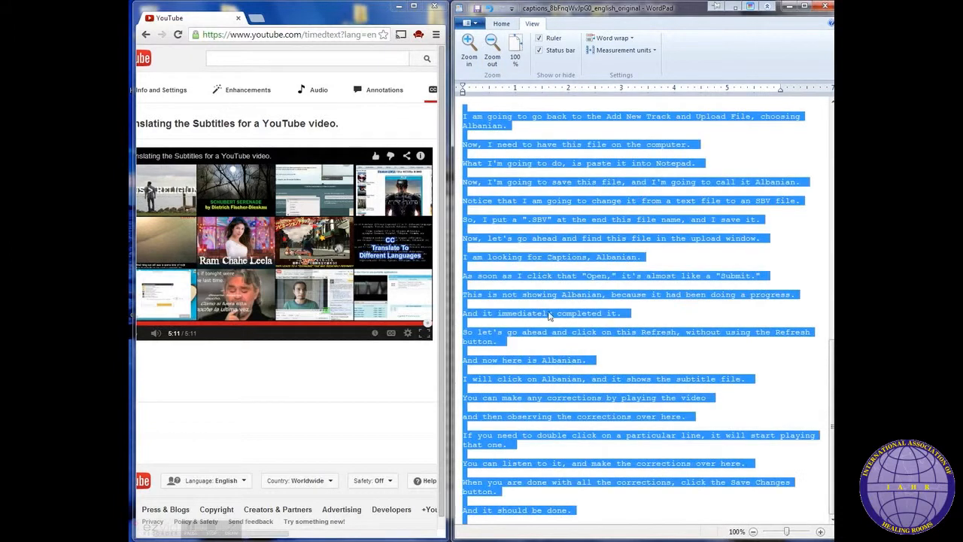
right_click(541, 223)
click(567, 240)
Step: Return to the video's Captions page and add captions using Transcribe and sync
click(518, 259)
drag(447, 256, 828, 249)
click(518, 153)
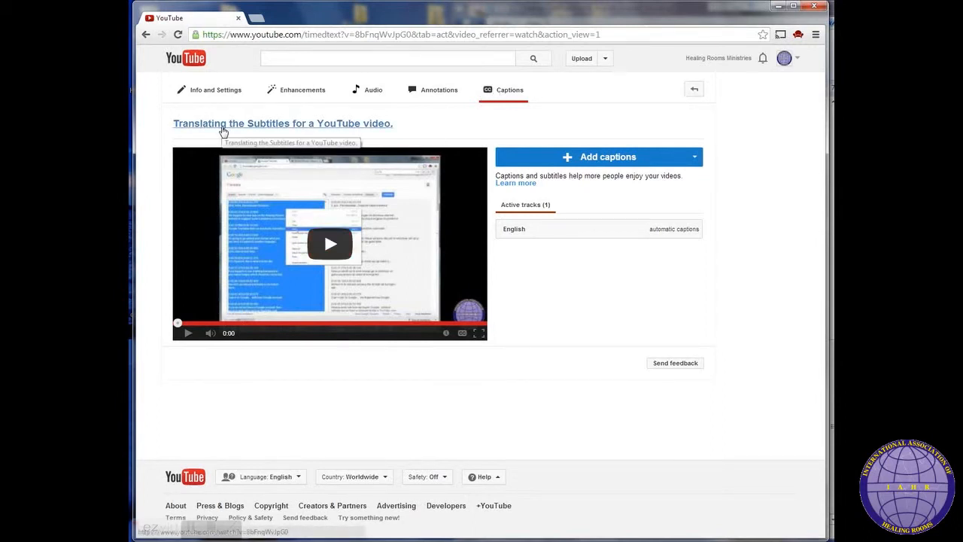
click(570, 164)
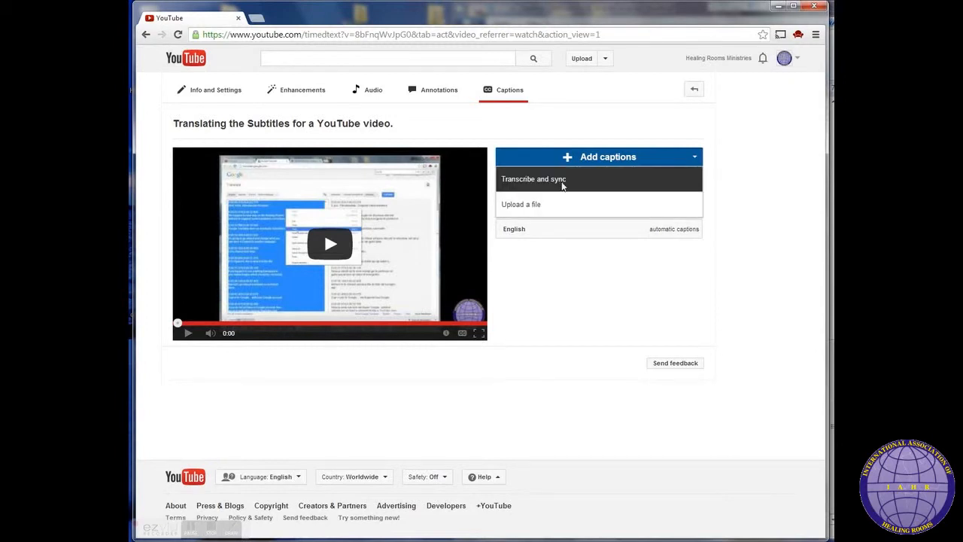
click(562, 182)
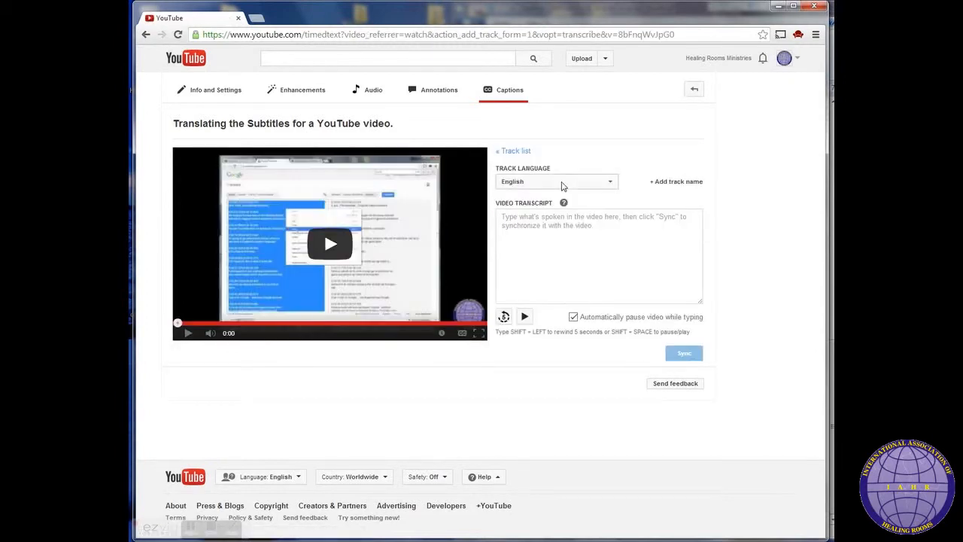
Step: Paste the copied transcript into the Video Transcript box and sync it with the video
click(512, 217)
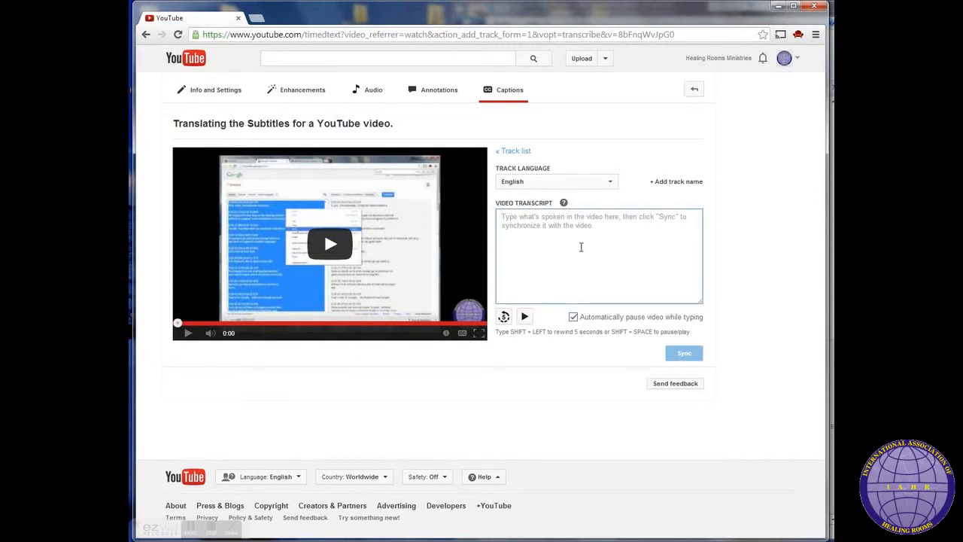
right_click(514, 222)
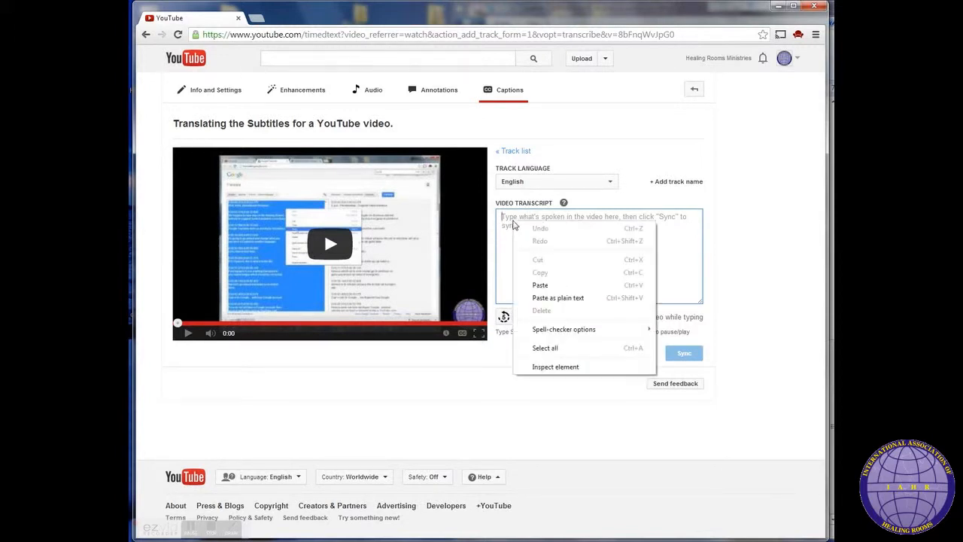
click(547, 284)
drag(699, 291, 699, 207)
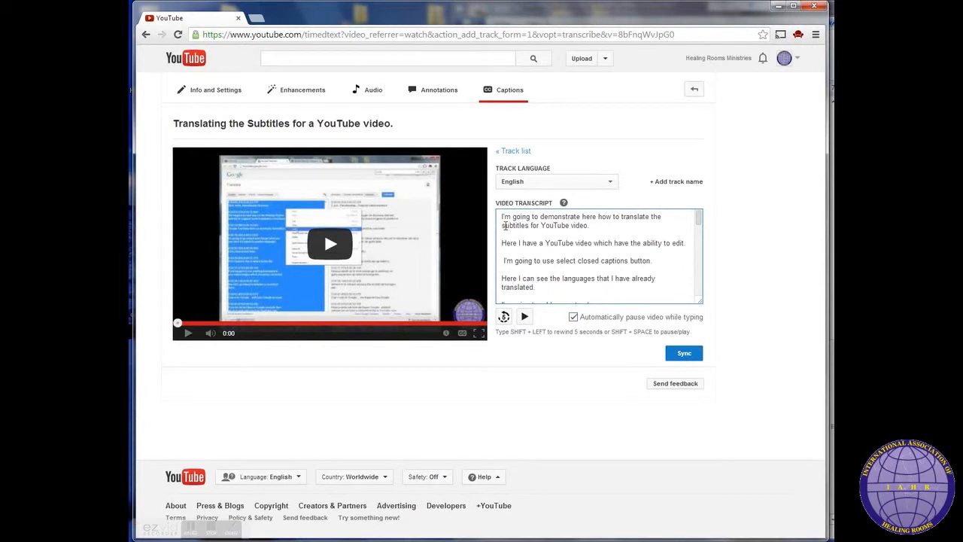
drag(503, 216, 599, 224)
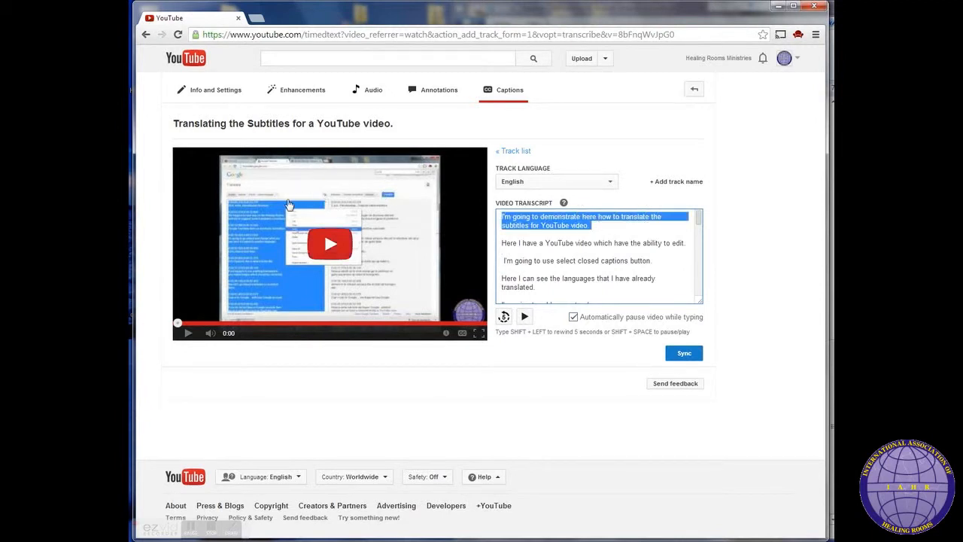
click(627, 227)
click(685, 360)
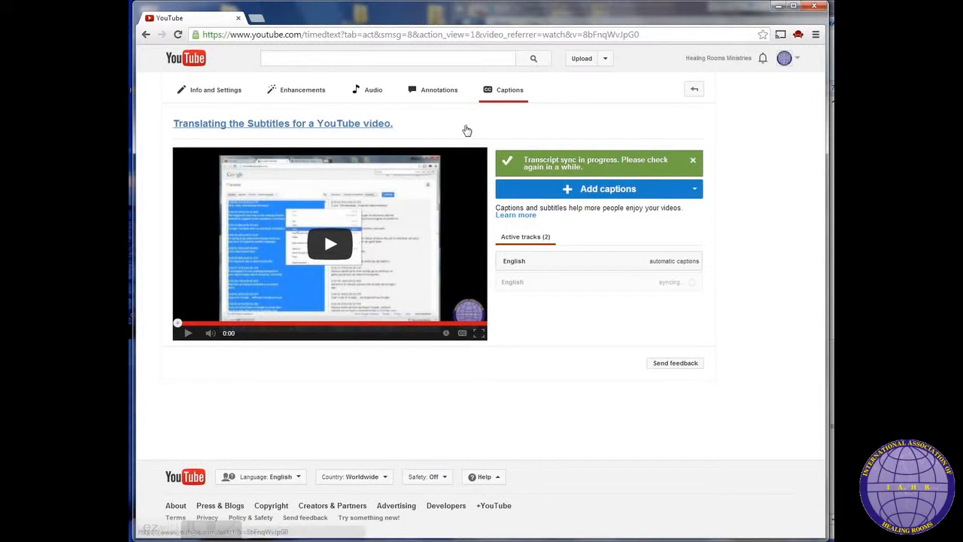
Step: Open the newly synced English caption track for editing
click(497, 92)
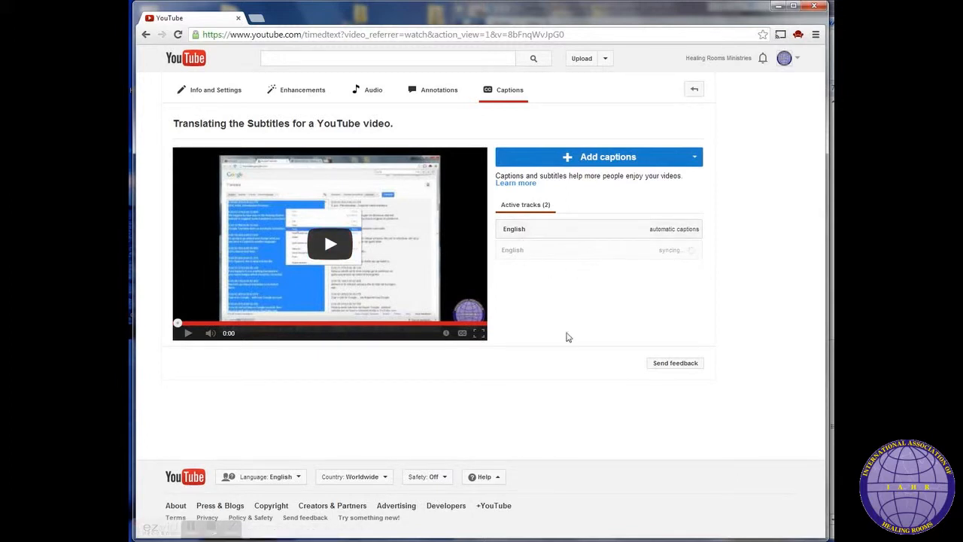
click(191, 530)
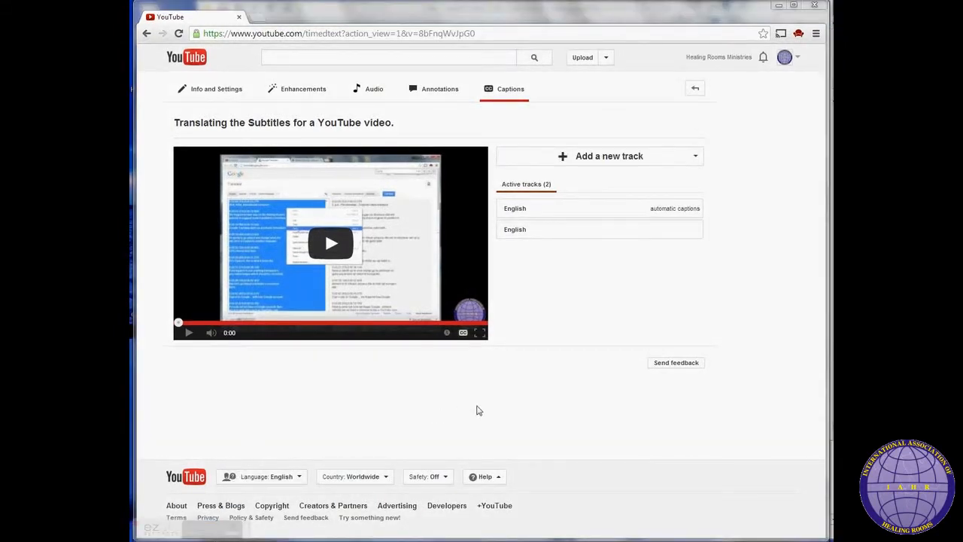
click(479, 410)
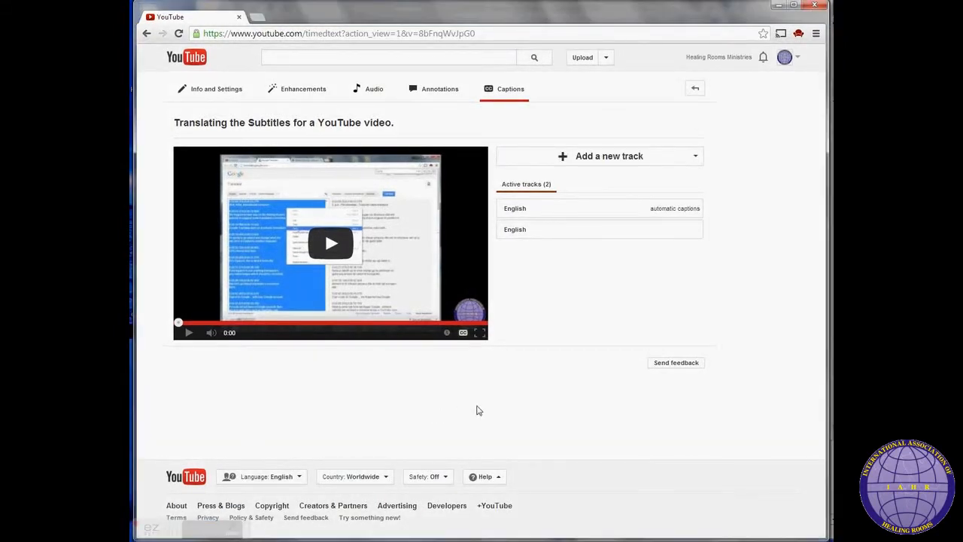
click(540, 233)
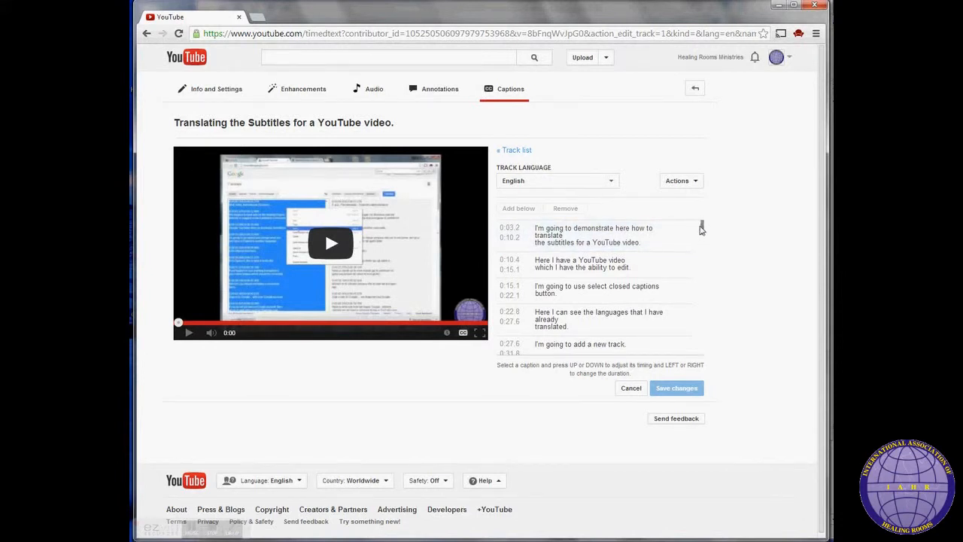
Step: Rebreak the 'Then I double click in this area,' caption so 'which will select all the text.' forms its second line, and save changes
drag(702, 230, 715, 294)
click(636, 266)
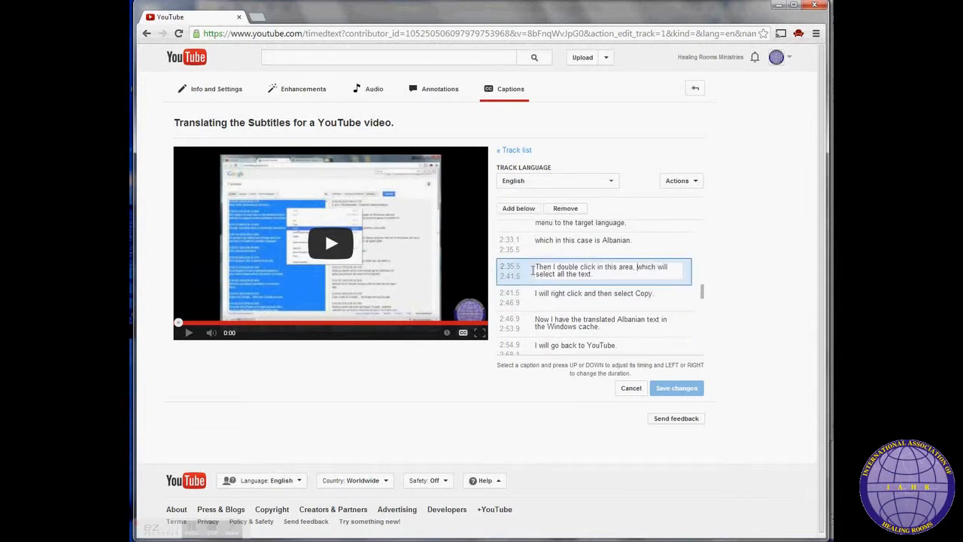
click(503, 267)
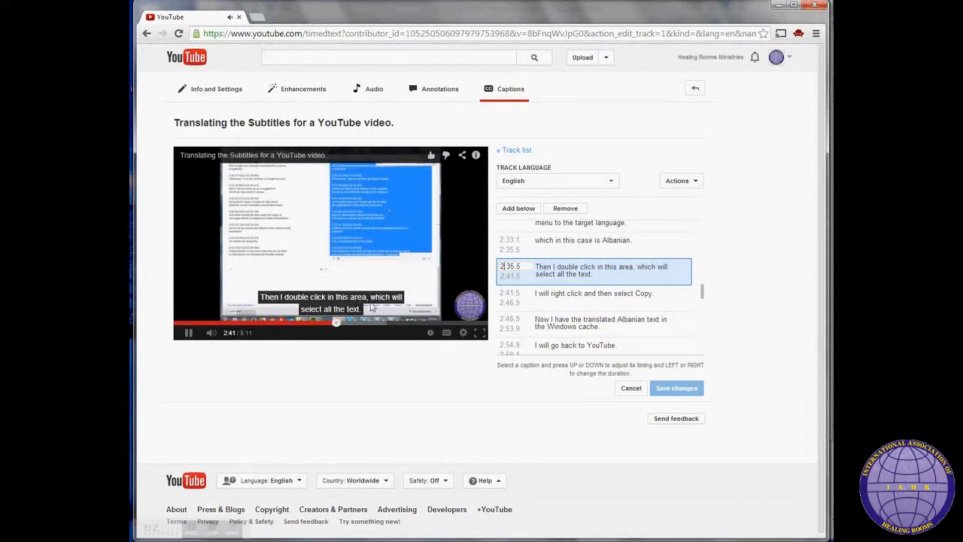
click(591, 277)
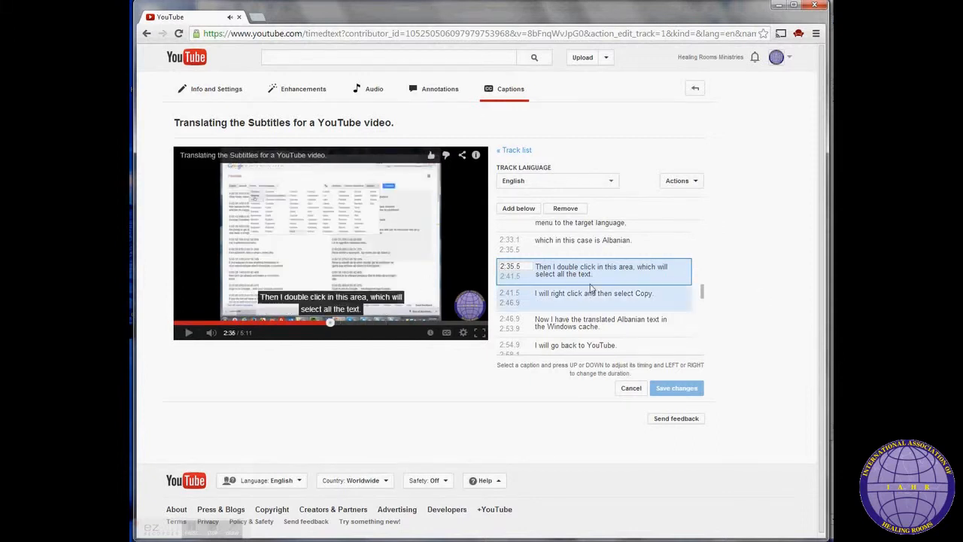
click(636, 268)
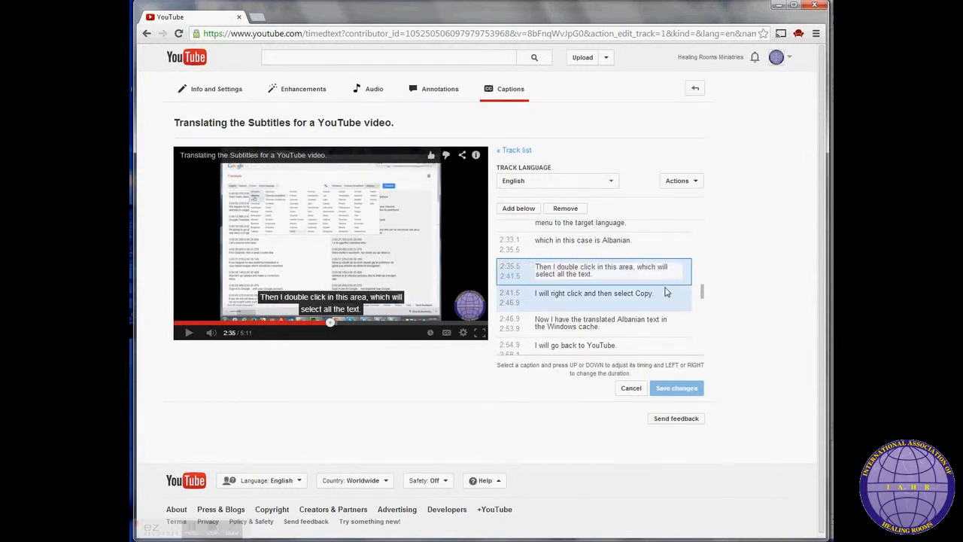
key(Return)
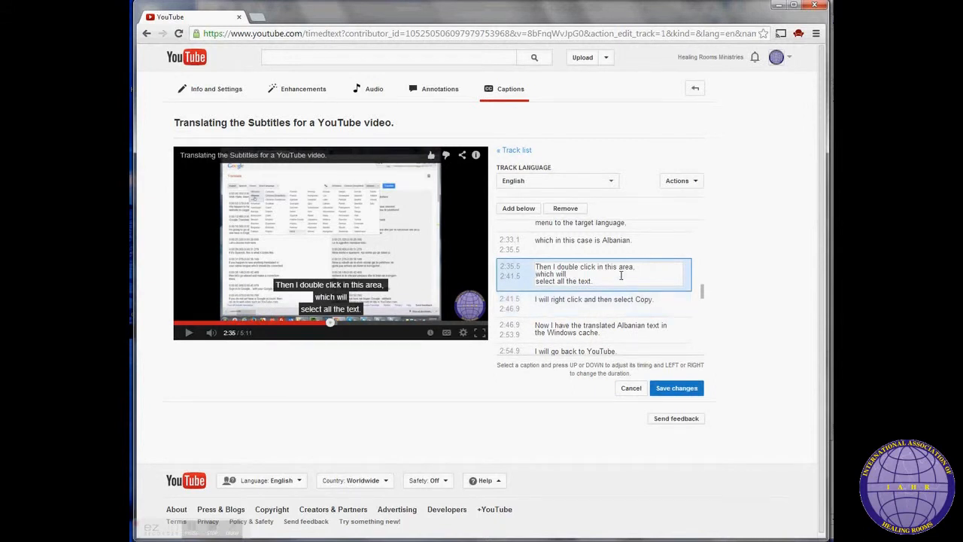
key(Delete)
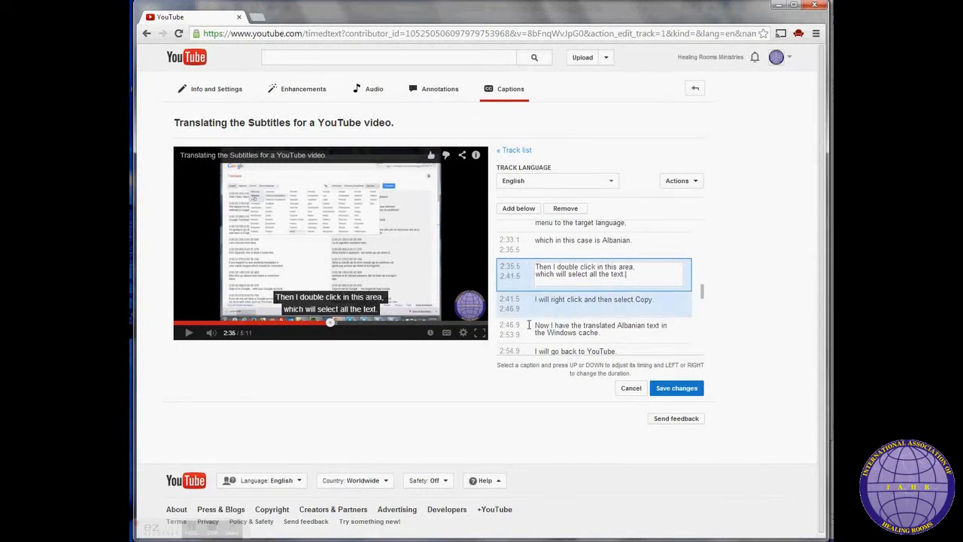
click(672, 391)
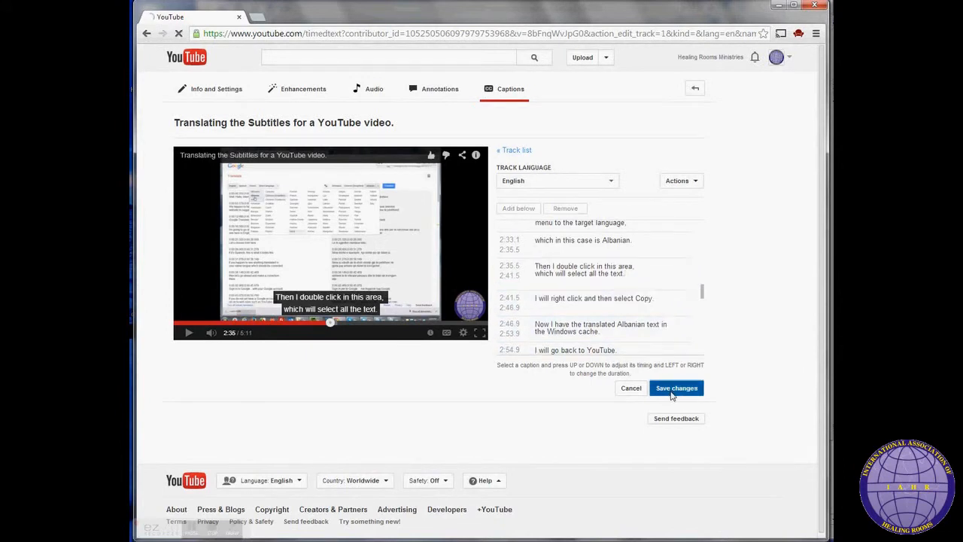